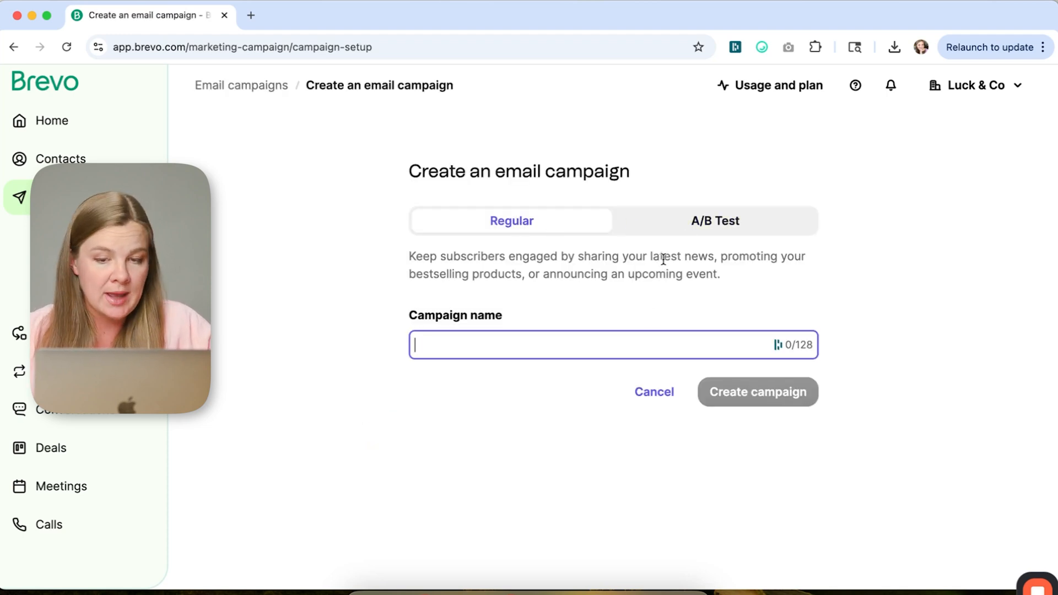
- Create a regular email campaign named "Father's Day Sale"
{"action": "left_click", "coordinate": [702, 228]}
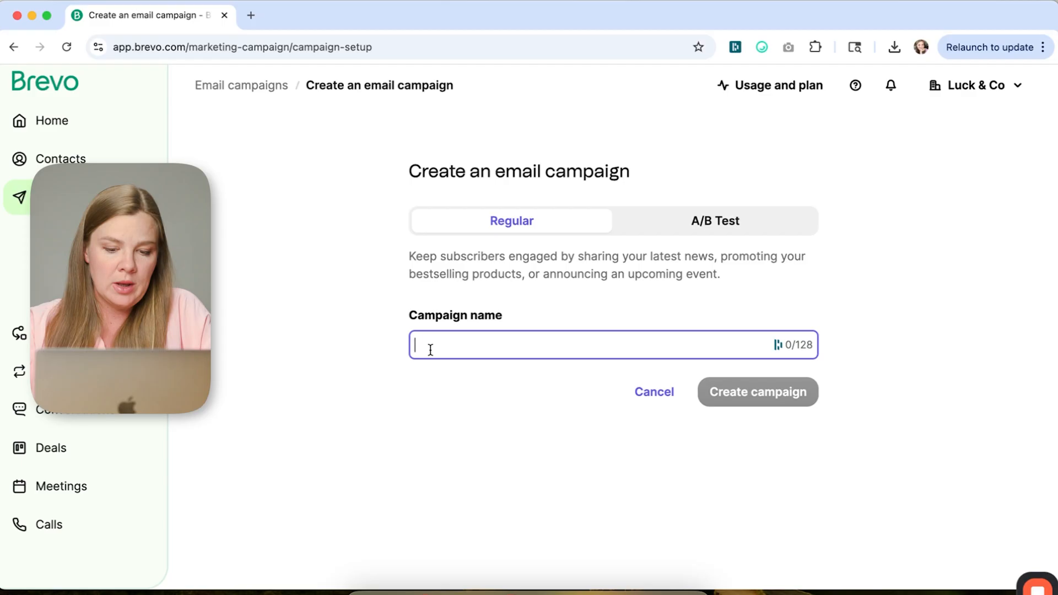
{"action": "type", "text": "Father's Day"}
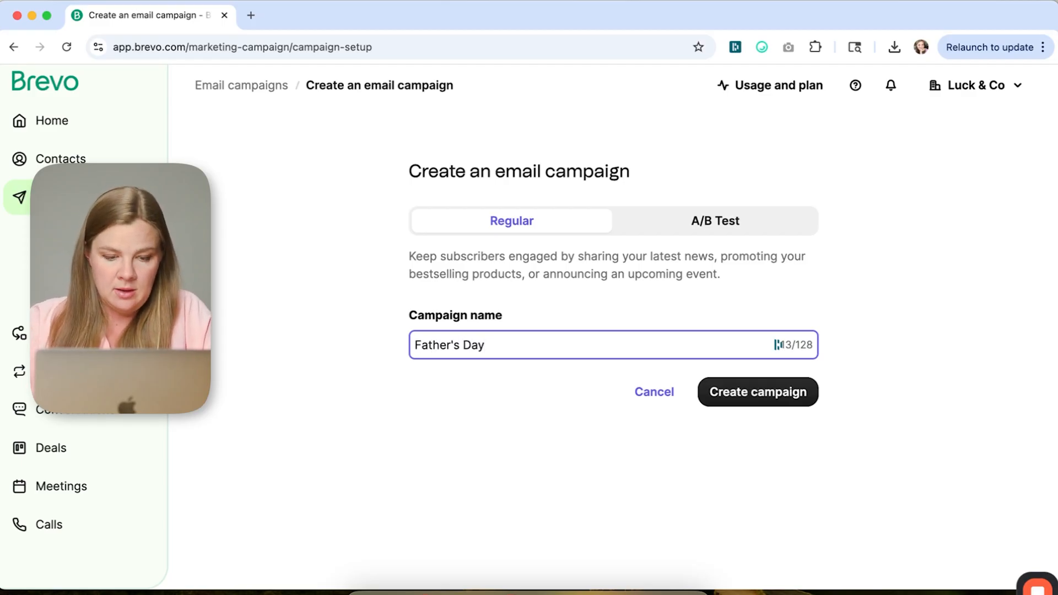
{"action": "left_click", "coordinate": [768, 401]}
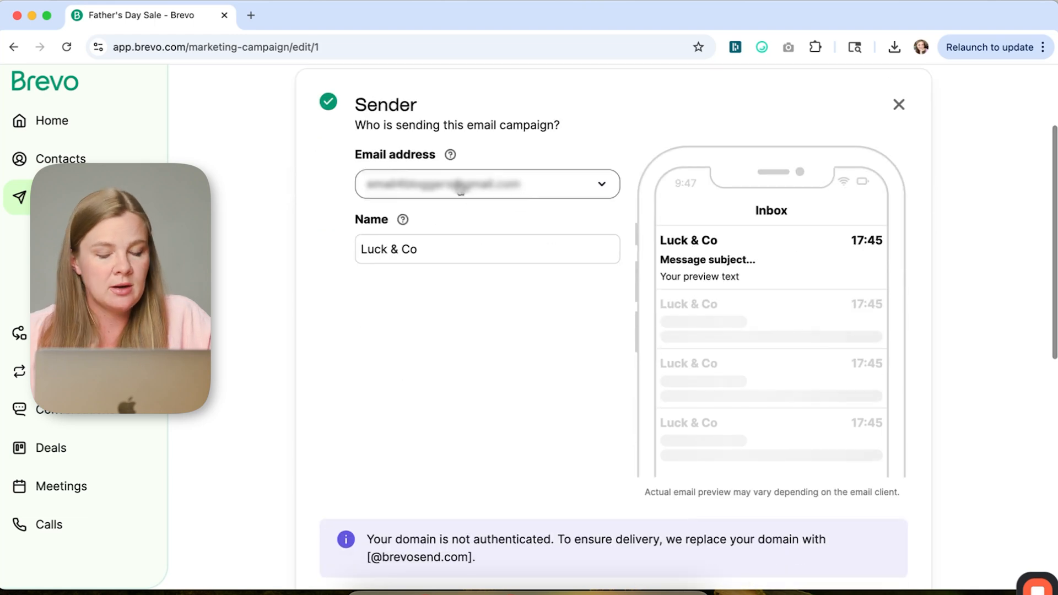
- Review the campaign's sender email address options and sender name
{"action": "left_click", "coordinate": [460, 189]}
{"action": "left_click", "coordinate": [322, 212]}
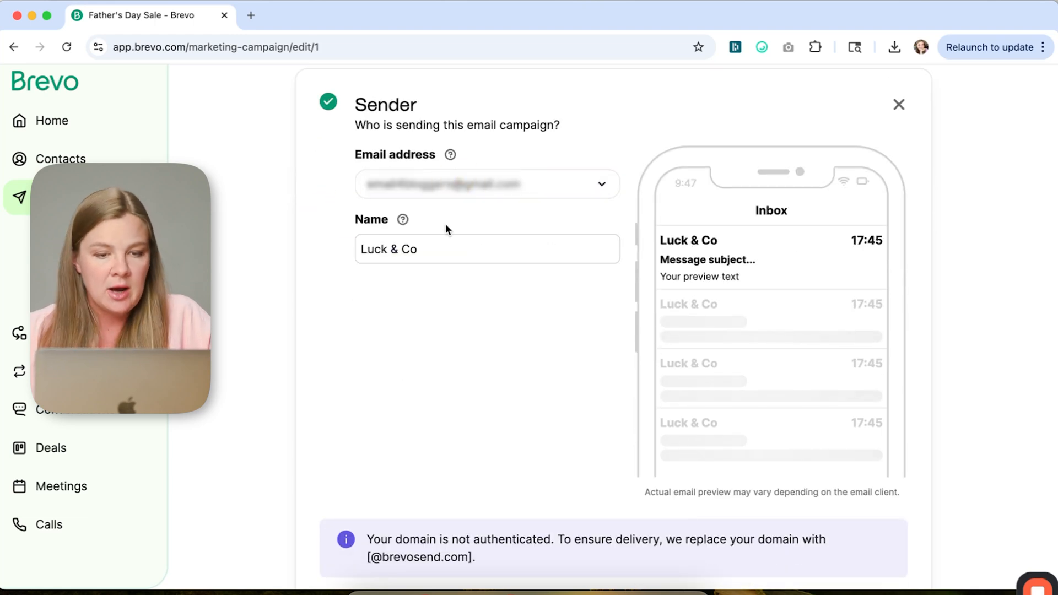
{"action": "left_click", "coordinate": [475, 202]}
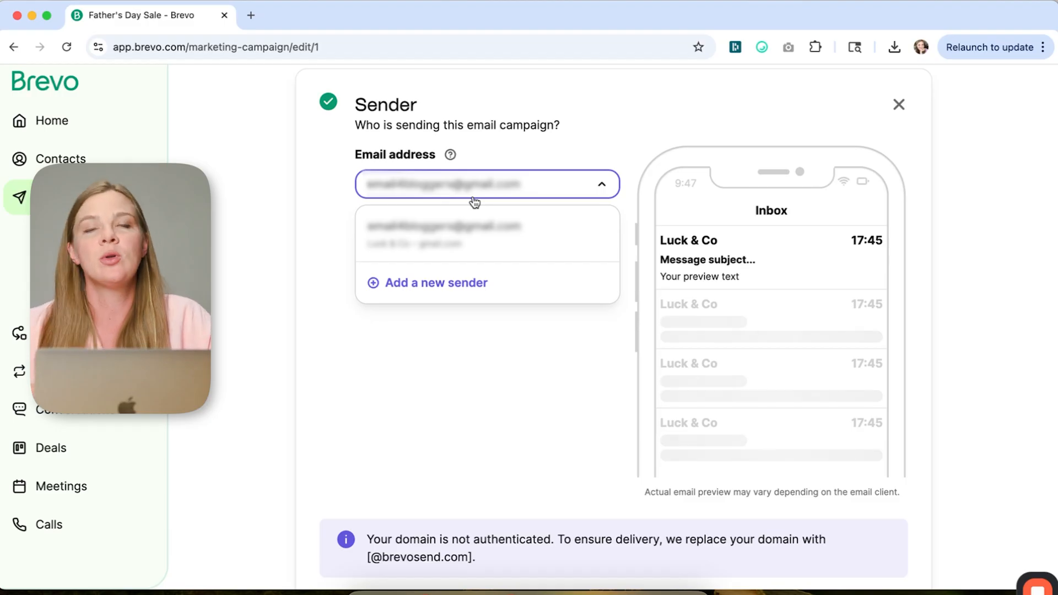
{"action": "left_click", "coordinate": [651, 113]}
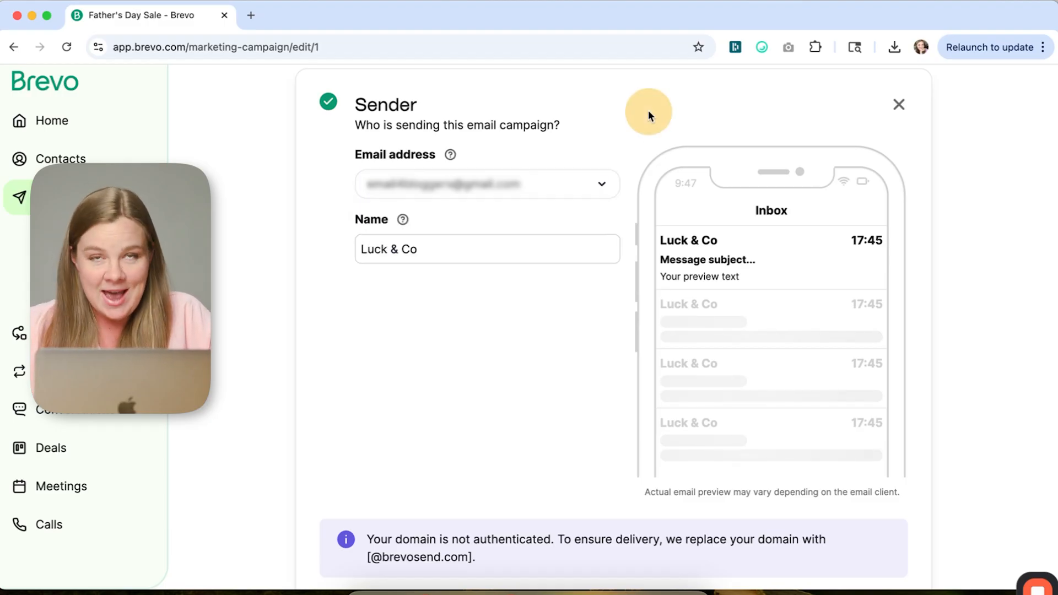
{"action": "scroll", "coordinate": [648, 112], "scroll_direction": "up", "scroll_amount": 2}
{"action": "scroll", "coordinate": [649, 113], "scroll_direction": "up", "scroll_amount": 1}
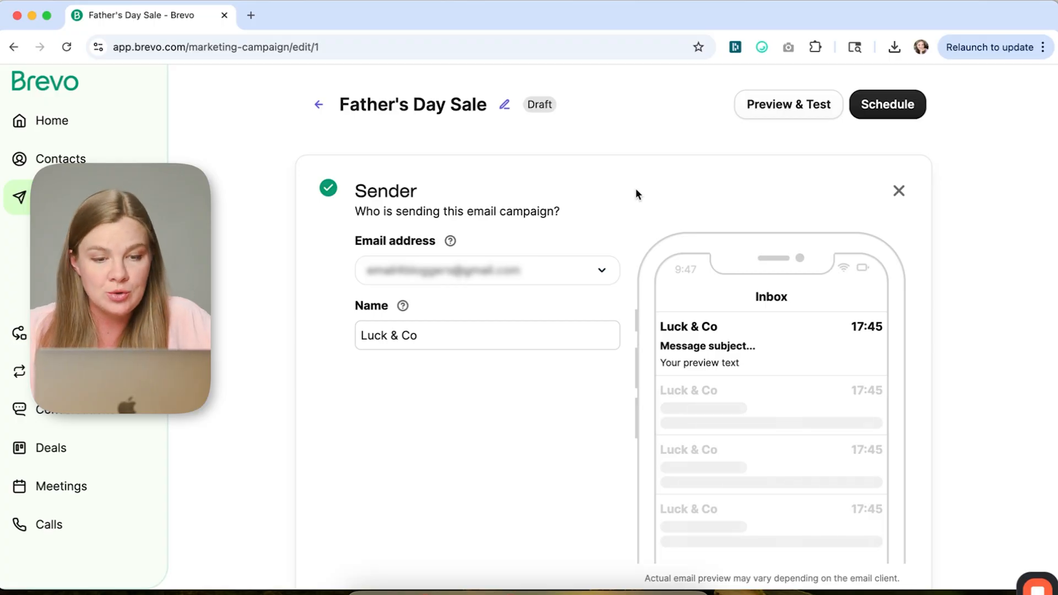
{"action": "scroll", "coordinate": [874, 235], "scroll_direction": "down", "scroll_amount": 6}
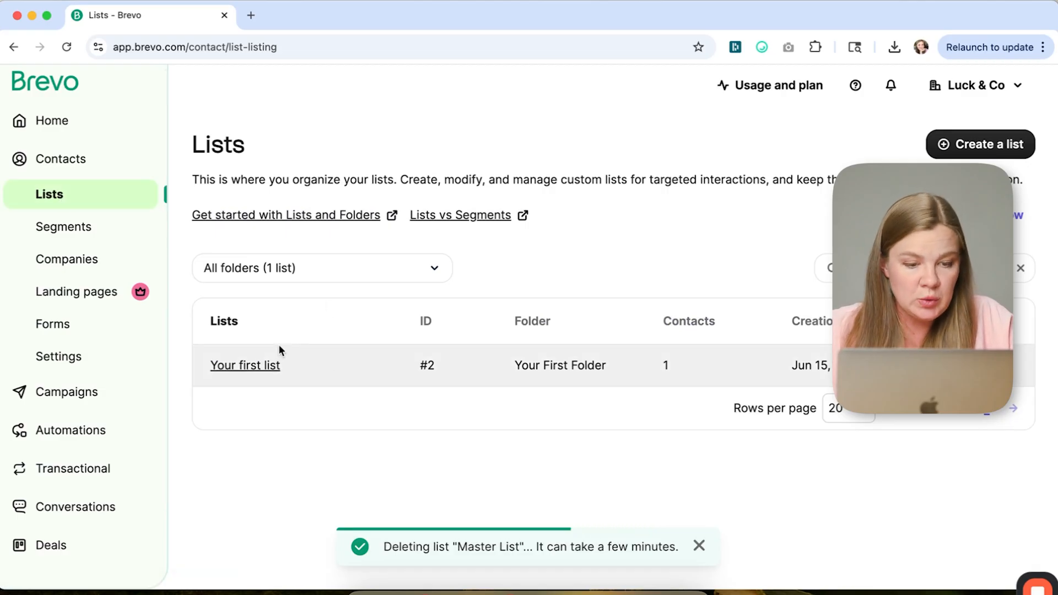
- Rename the contact list "Your first list" to Master List
{"action": "left_click", "coordinate": [249, 368]}
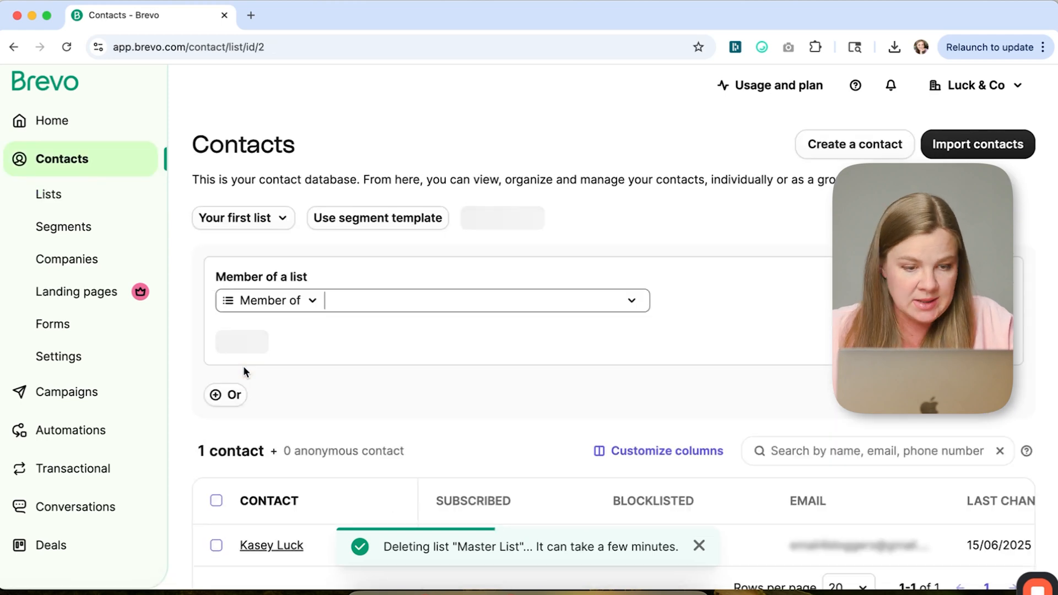
{"action": "scroll", "coordinate": [556, 383], "scroll_direction": "down", "scroll_amount": 1}
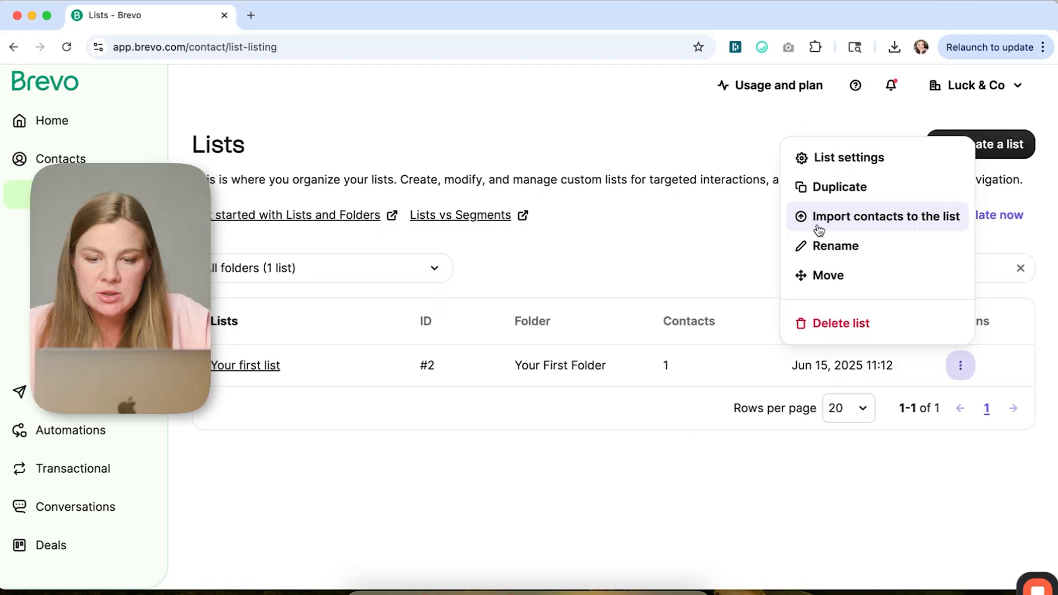
{"action": "left_click", "coordinate": [821, 245]}
{"action": "triple_click", "coordinate": [760, 189]}
{"action": "type", "text": "Master List"}
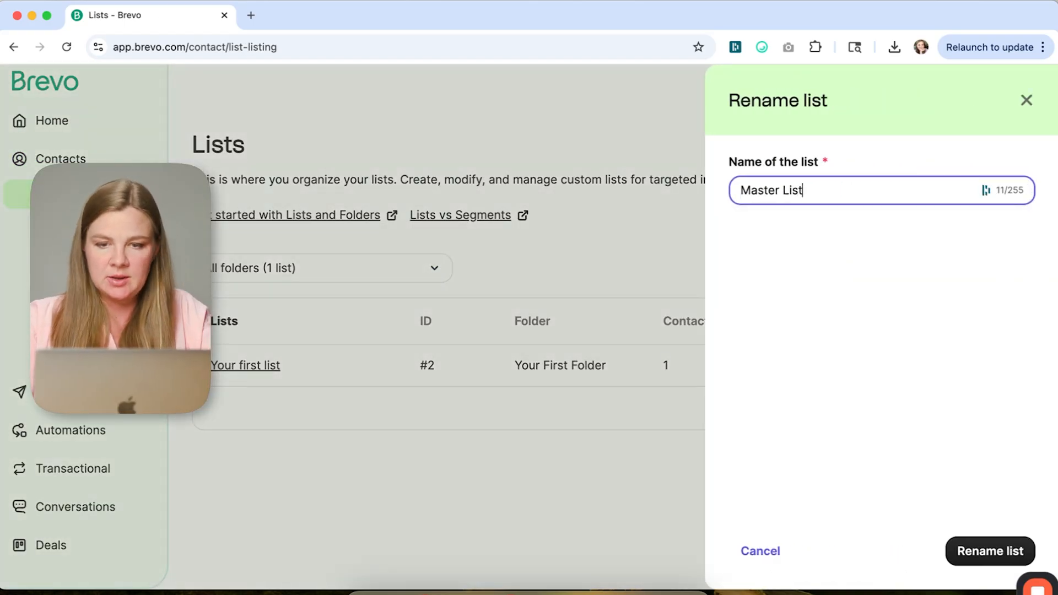
{"action": "left_click", "coordinate": [971, 562]}
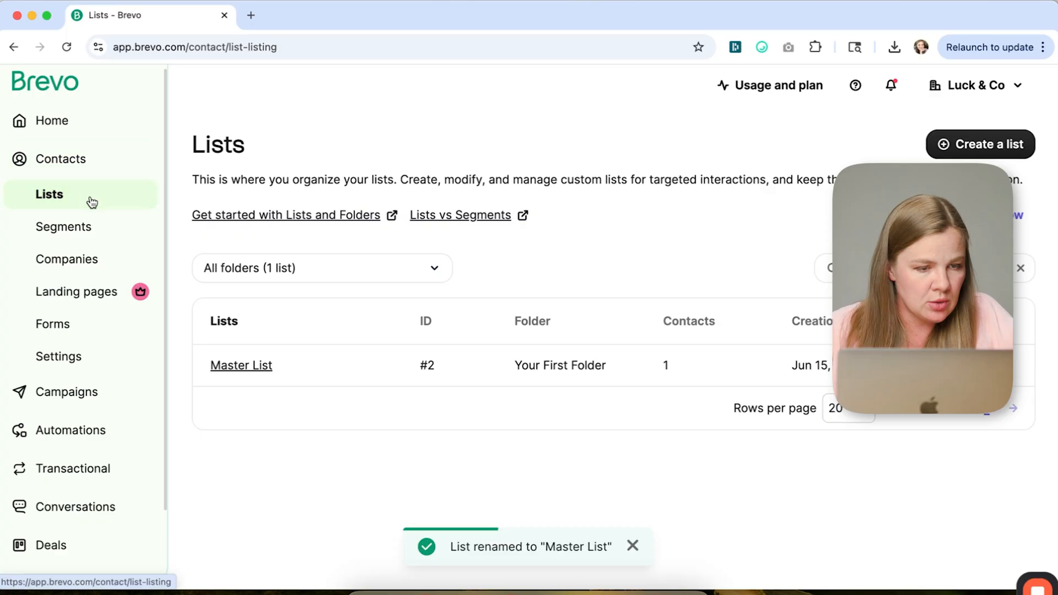
- Open the Father's Day Sale draft and choose Master List as its recipients
{"action": "left_click", "coordinate": [67, 395]}
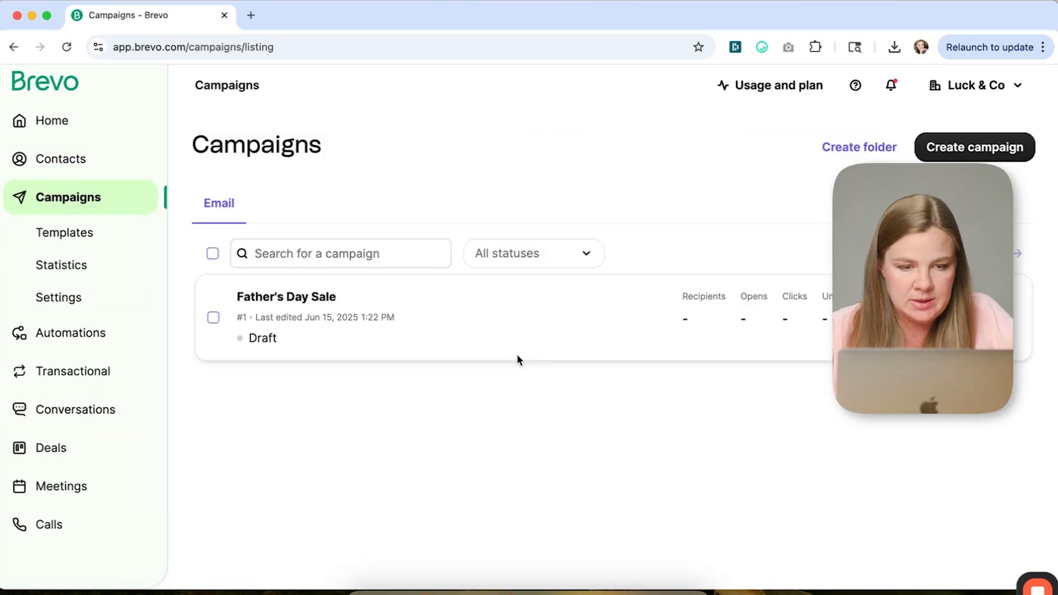
{"action": "left_click", "coordinate": [283, 297]}
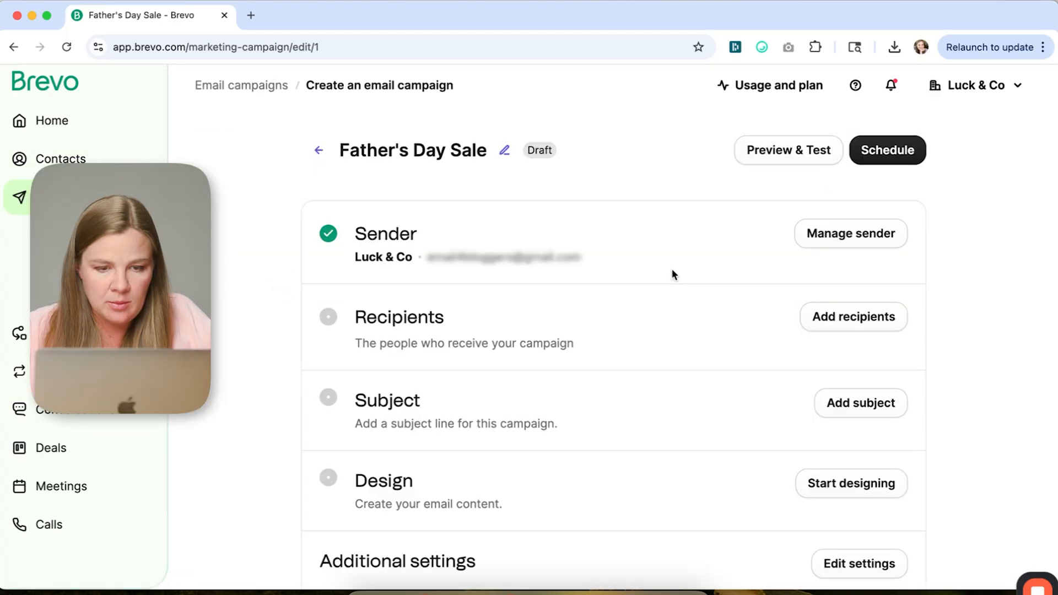
{"action": "scroll", "coordinate": [771, 232], "scroll_direction": "down", "scroll_amount": 3}
{"action": "left_click", "coordinate": [861, 178]}
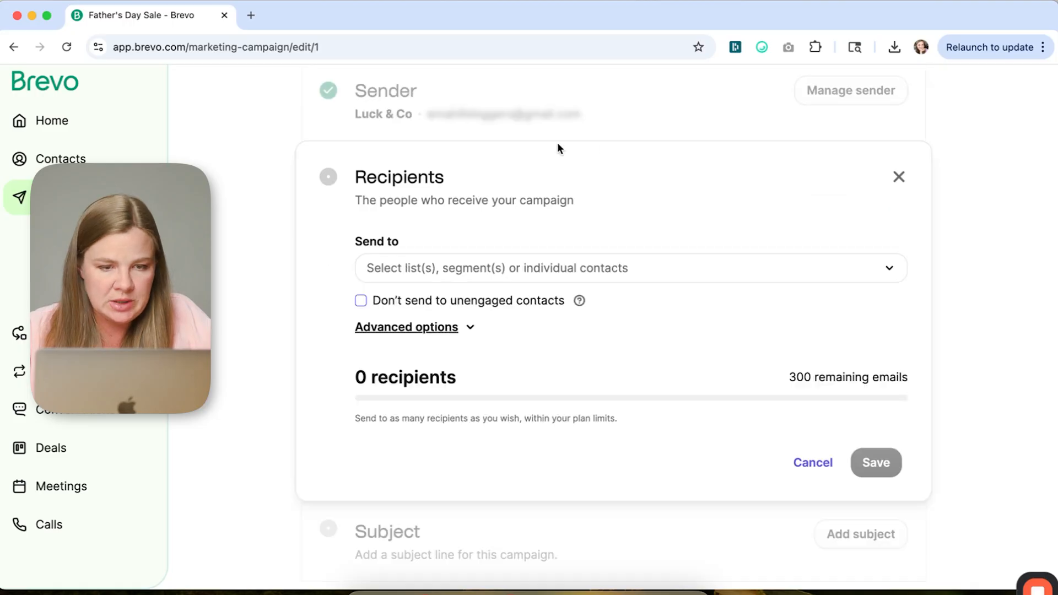
{"action": "left_click", "coordinate": [433, 270]}
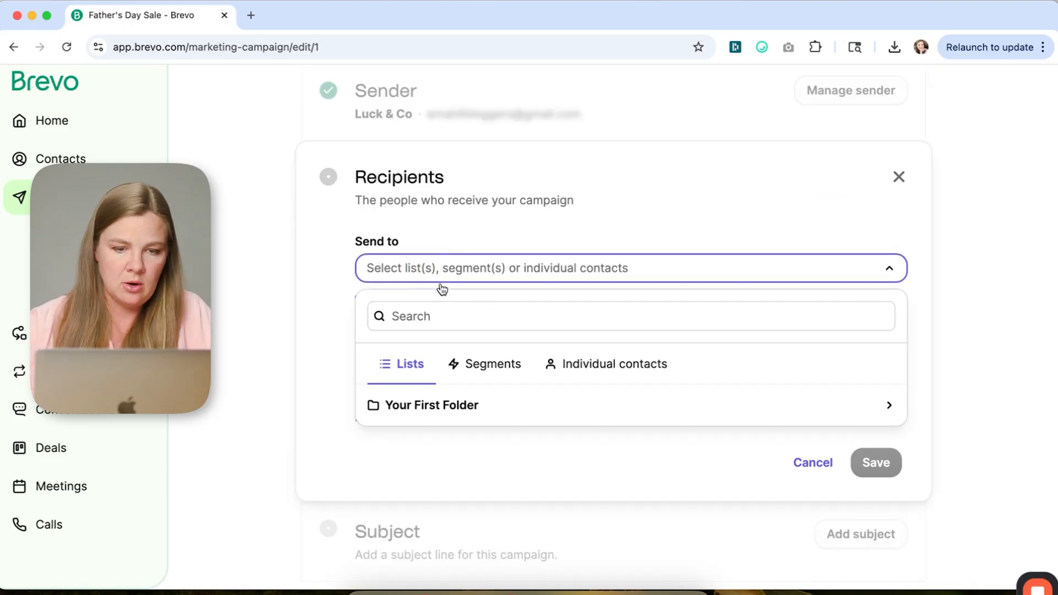
{"action": "left_click", "coordinate": [402, 315]}
{"action": "type", "text": "master"}
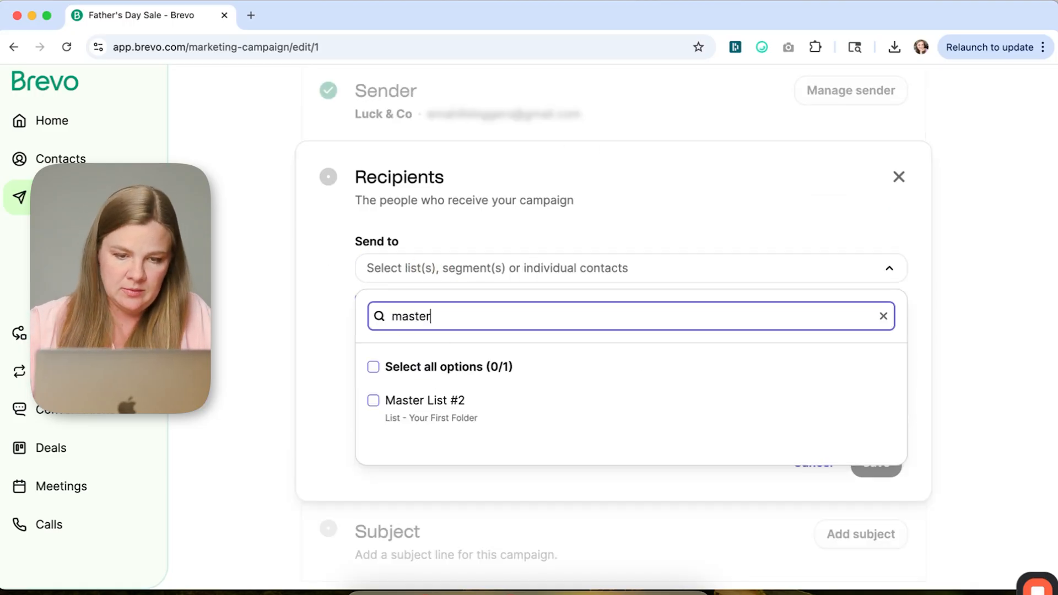
{"action": "left_click", "coordinate": [558, 420]}
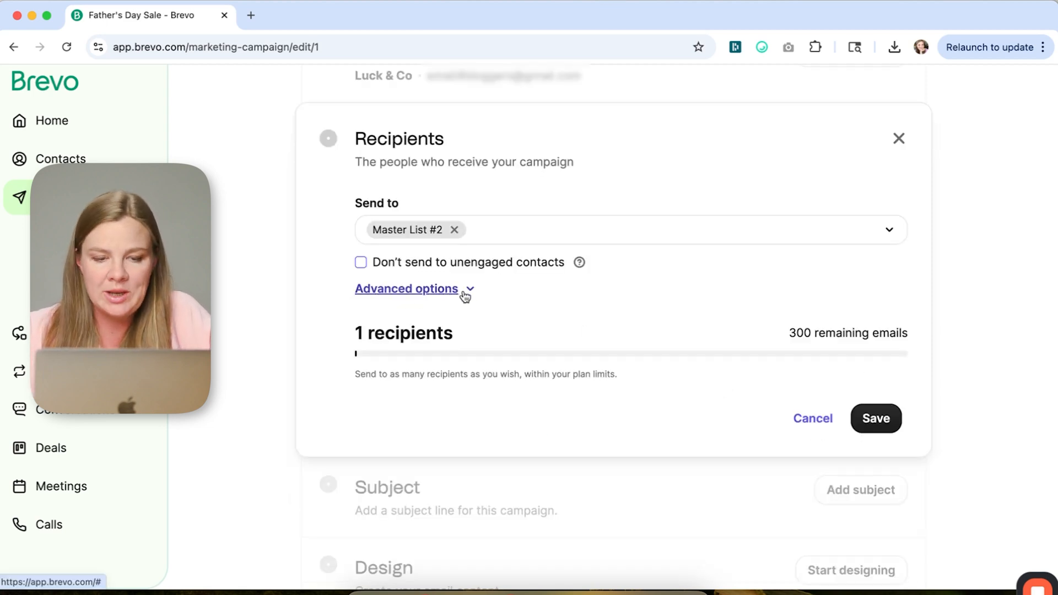
- Expand the advanced recipient options and examine the unengaged contacts segment filters in the settings
{"action": "left_click", "coordinate": [464, 293]}
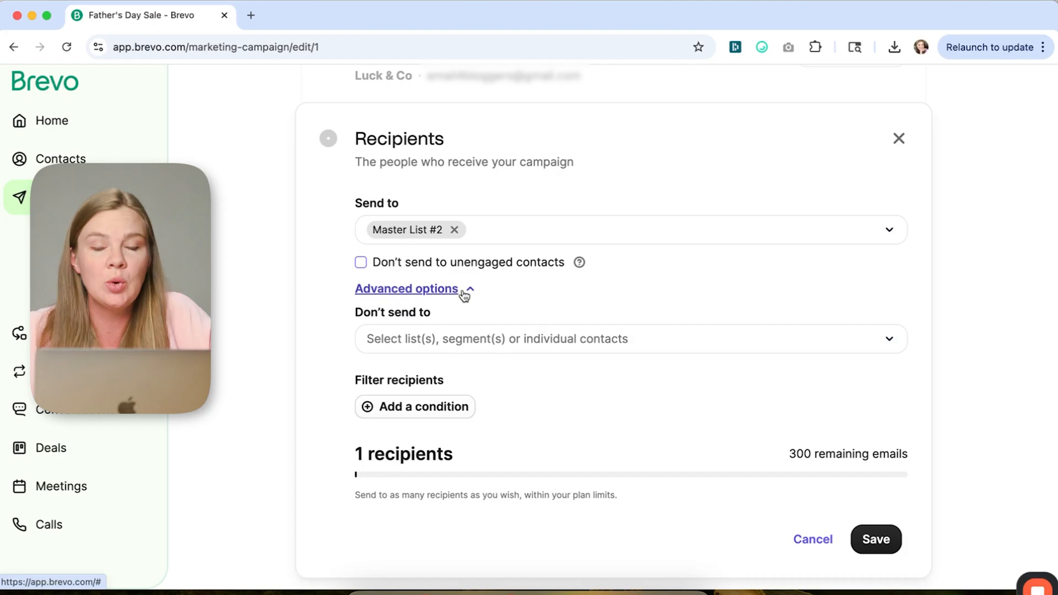
{"action": "scroll", "coordinate": [565, 305], "scroll_direction": "down", "scroll_amount": 2}
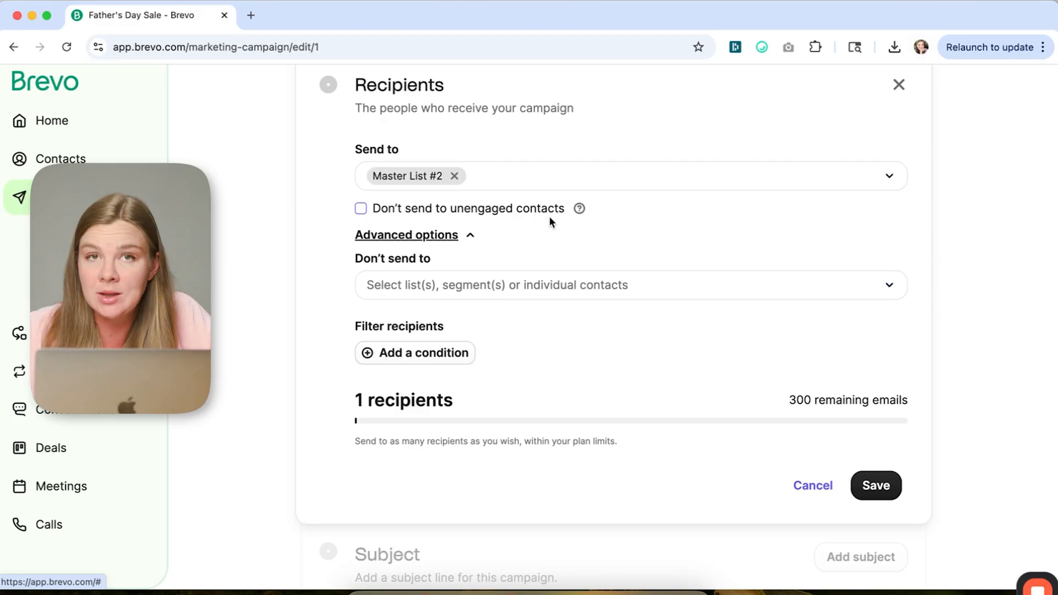
{"action": "left_click", "coordinate": [576, 219]}
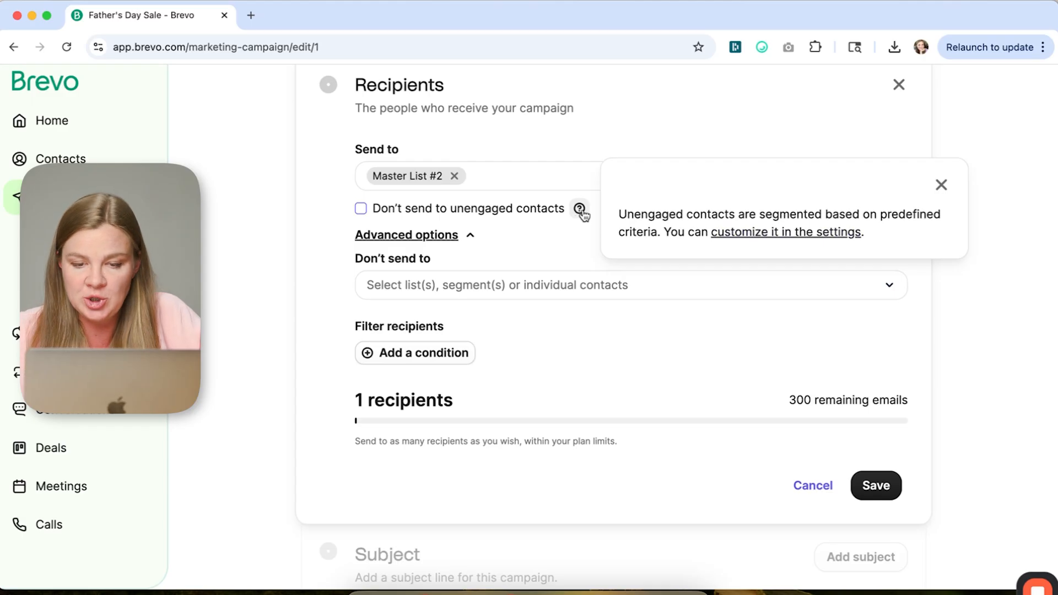
{"action": "left_click", "coordinate": [764, 236]}
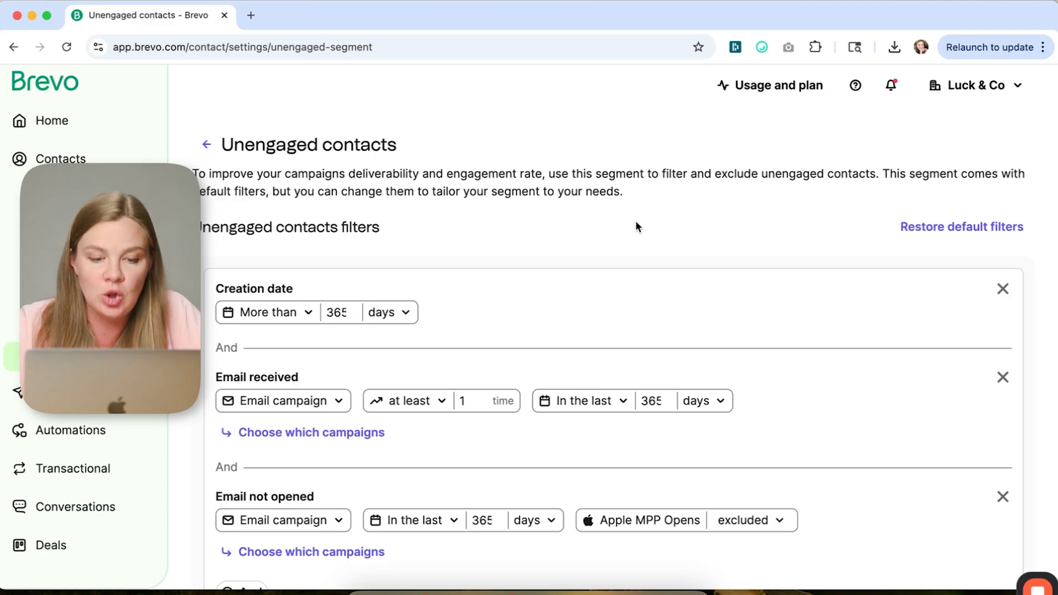
{"action": "scroll", "coordinate": [636, 221], "scroll_direction": "down", "scroll_amount": 3}
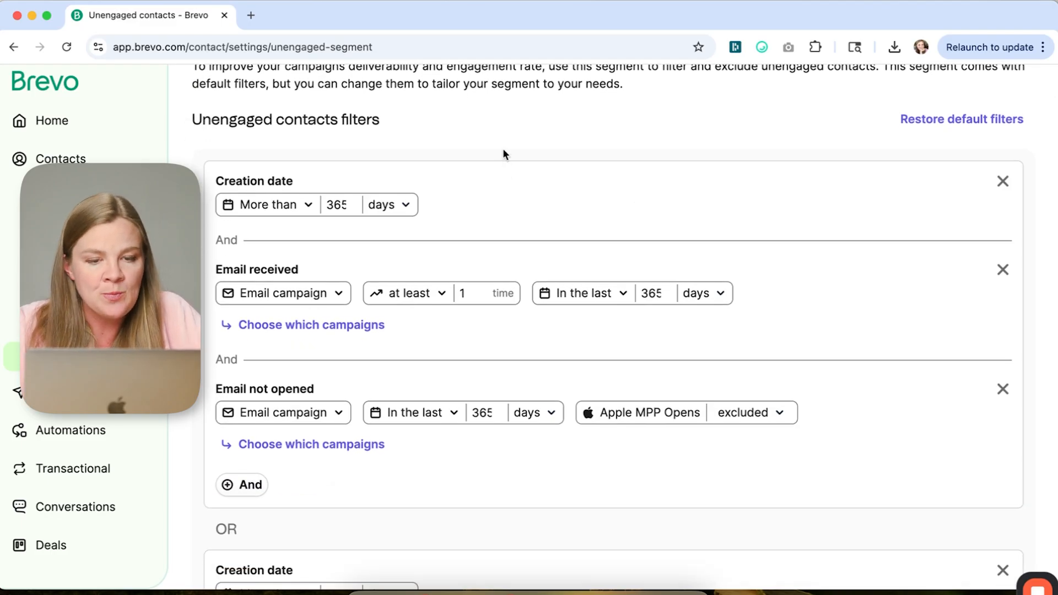
{"action": "scroll", "coordinate": [503, 148], "scroll_direction": "up", "scroll_amount": 3}
{"action": "scroll", "coordinate": [447, 272], "scroll_direction": "down", "scroll_amount": 3}
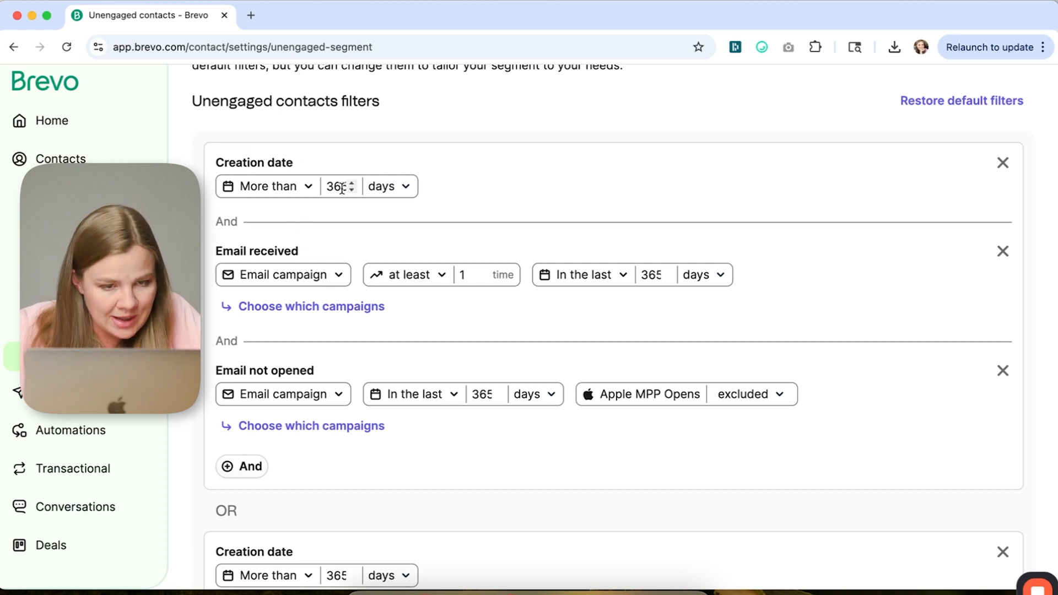
{"action": "scroll", "coordinate": [303, 239], "scroll_direction": "down", "scroll_amount": 1}
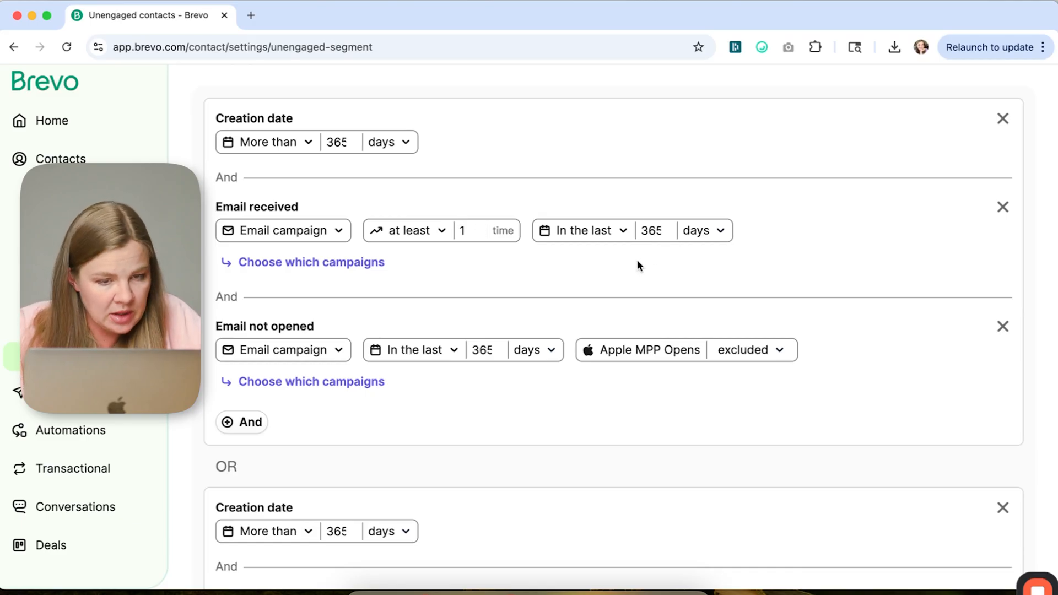
{"action": "scroll", "coordinate": [638, 264], "scroll_direction": "down", "scroll_amount": 2}
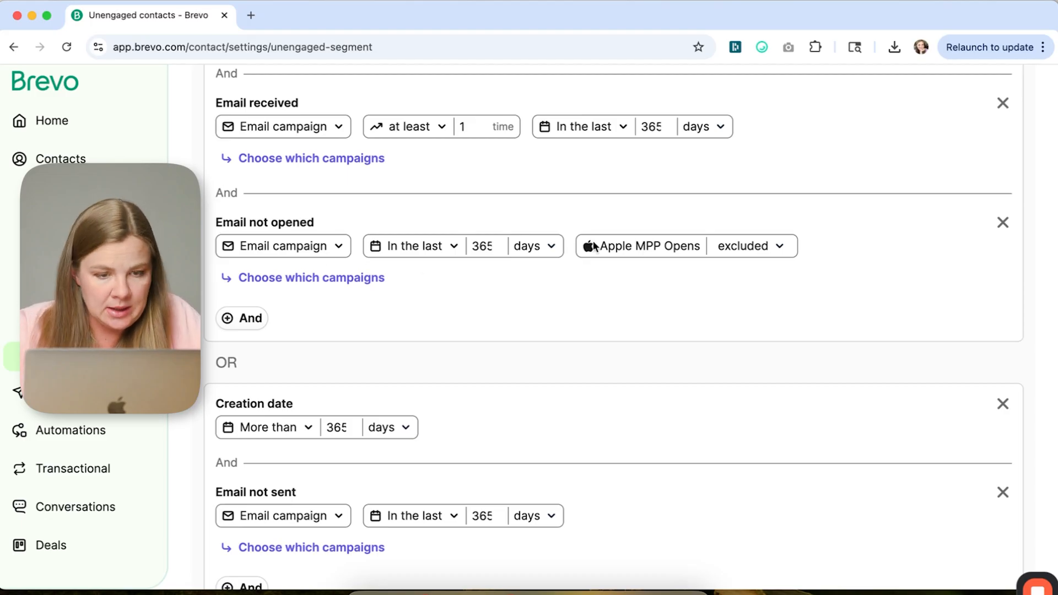
{"action": "scroll", "coordinate": [661, 253], "scroll_direction": "down", "scroll_amount": 2}
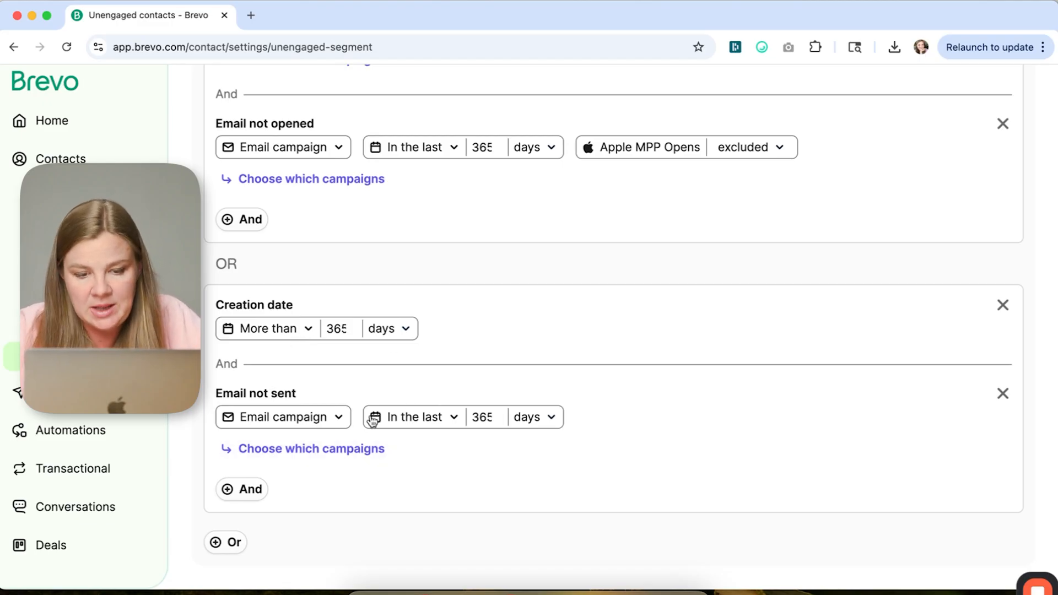
{"action": "scroll", "coordinate": [546, 434], "scroll_direction": "up", "scroll_amount": 7}
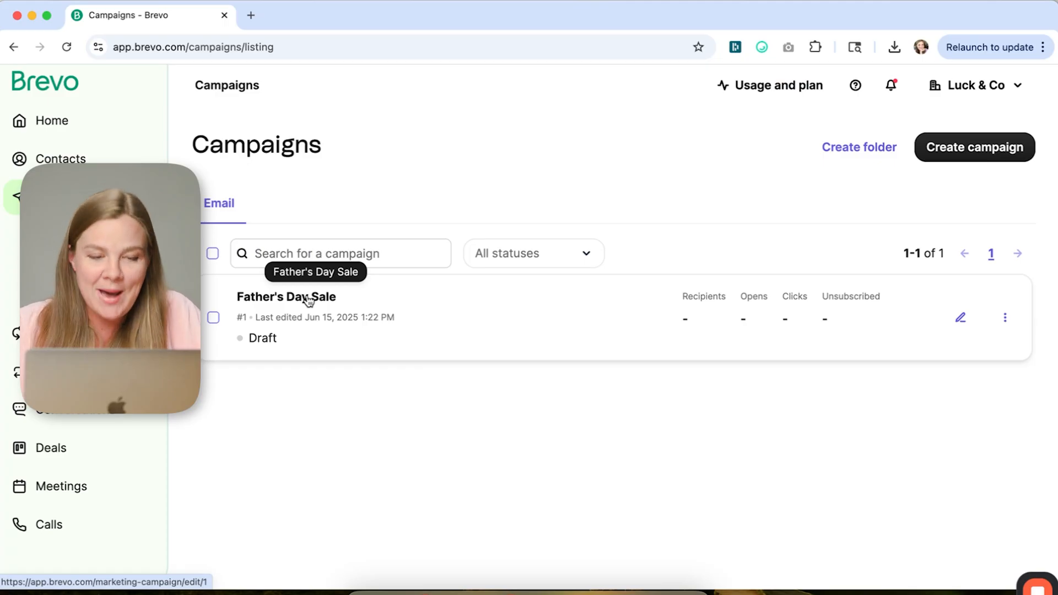
- Set the campaign's recipients to Master List while excluding unengaged contacts, and save
{"action": "left_click", "coordinate": [309, 301]}
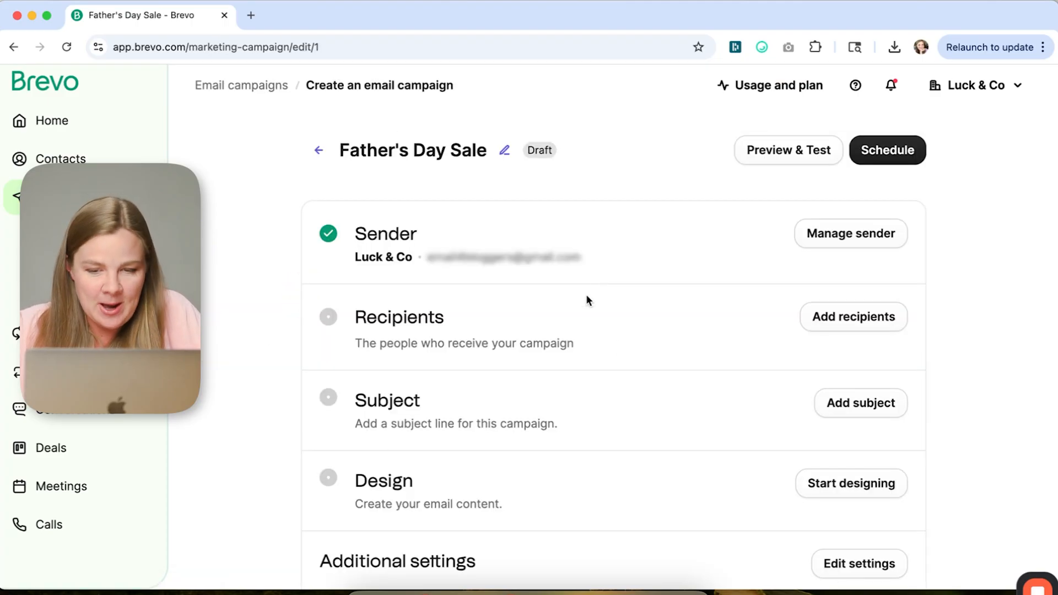
{"action": "left_click", "coordinate": [813, 326]}
{"action": "scroll", "coordinate": [468, 344], "scroll_direction": "down", "scroll_amount": 4}
{"action": "scroll", "coordinate": [469, 346], "scroll_direction": "up", "scroll_amount": 3}
{"action": "left_click", "coordinate": [361, 309]}
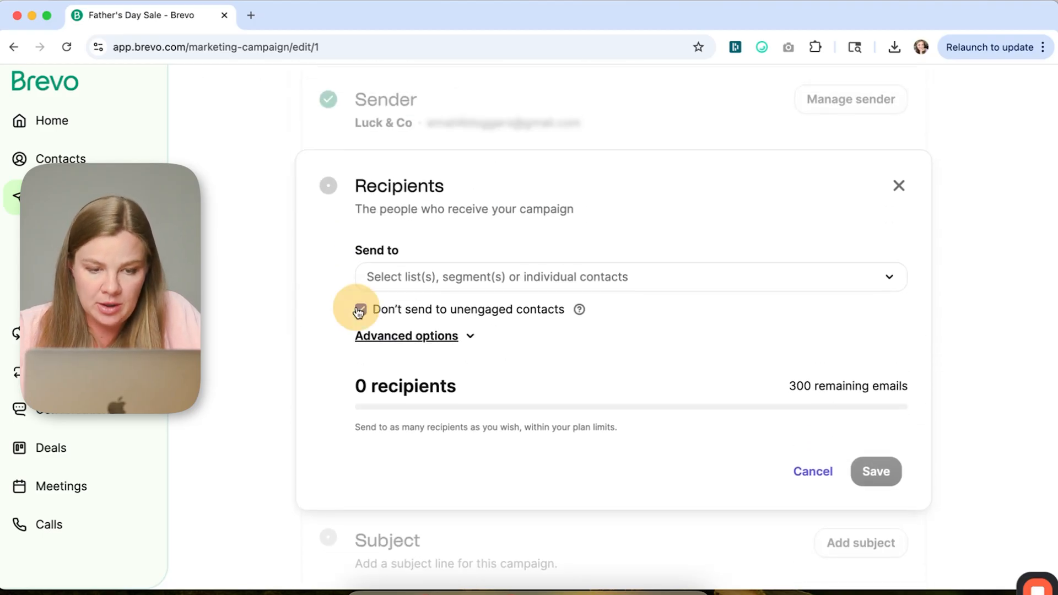
{"action": "left_click", "coordinate": [579, 309]}
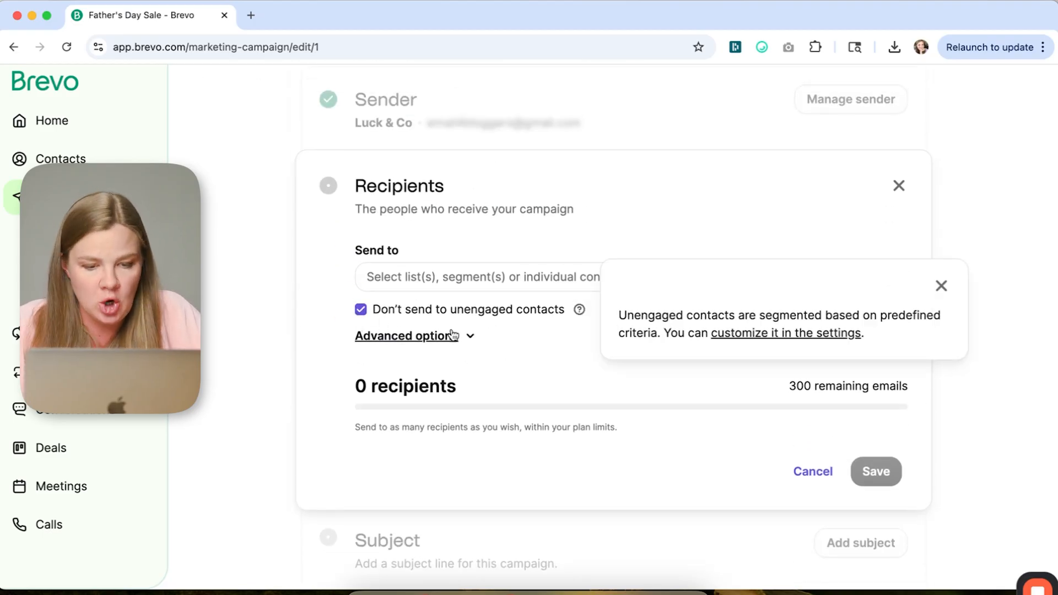
{"action": "left_click", "coordinate": [425, 337]}
{"action": "scroll", "coordinate": [538, 338], "scroll_direction": "up", "scroll_amount": 3}
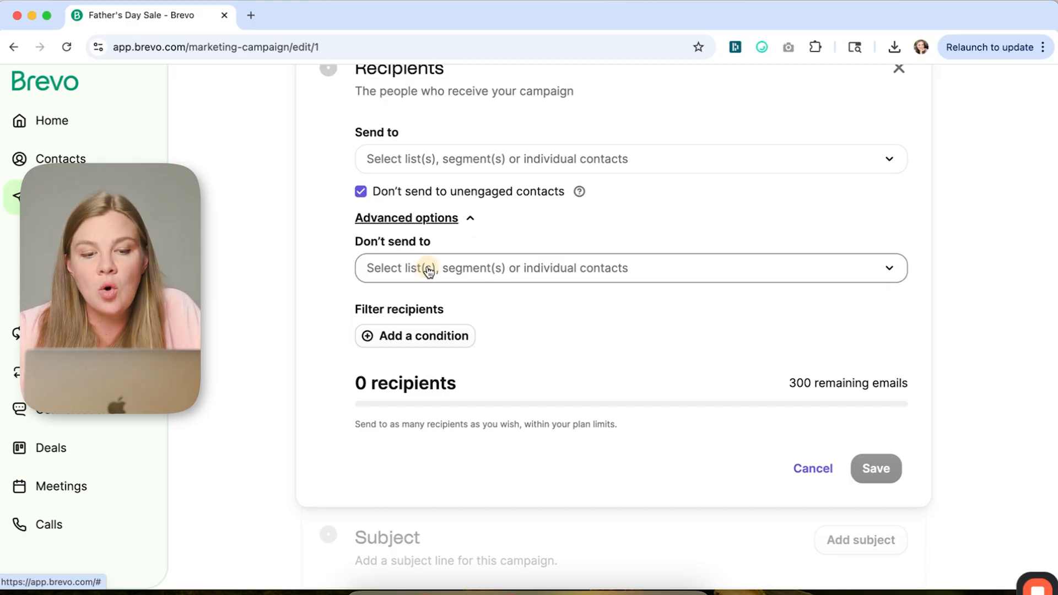
{"action": "left_click", "coordinate": [429, 270]}
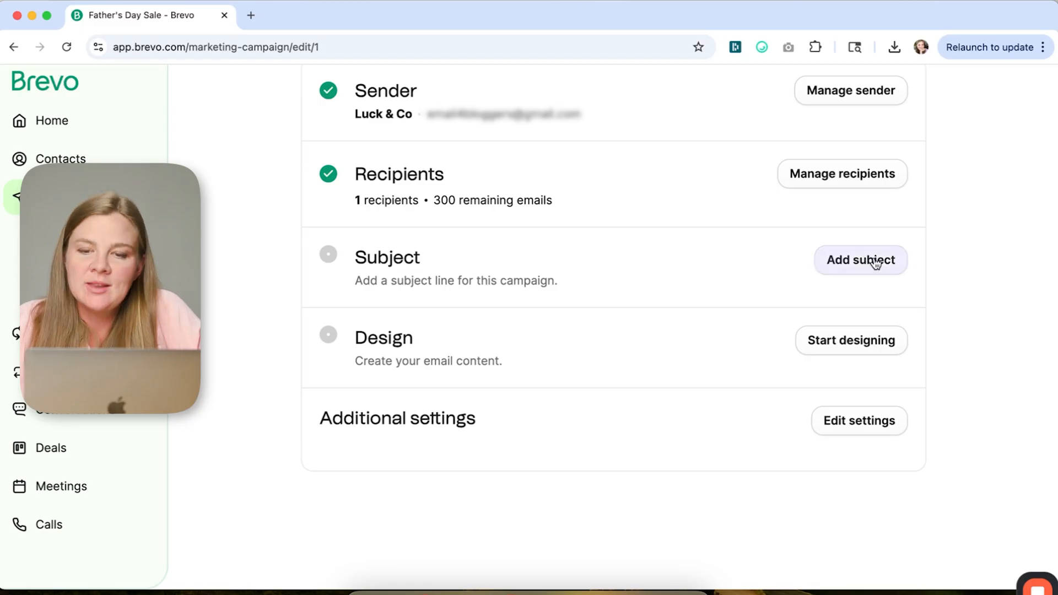
- Set the campaign subject line to "25% off our Father's Day Collection!"
{"action": "left_click", "coordinate": [876, 263]}
{"action": "scroll", "coordinate": [504, 305], "scroll_direction": "down", "scroll_amount": 2}
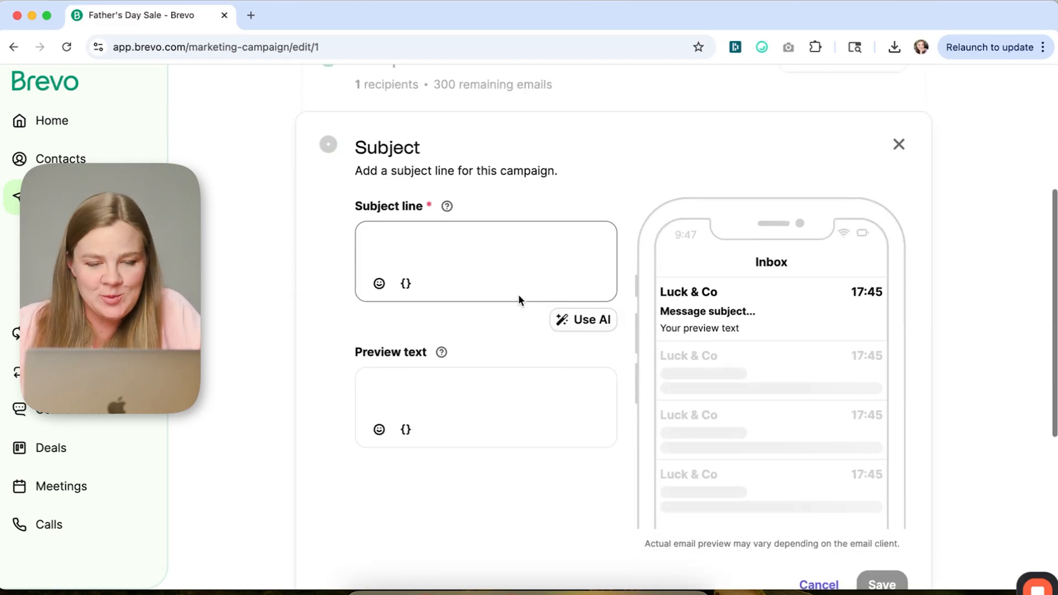
{"action": "left_click", "coordinate": [469, 259]}
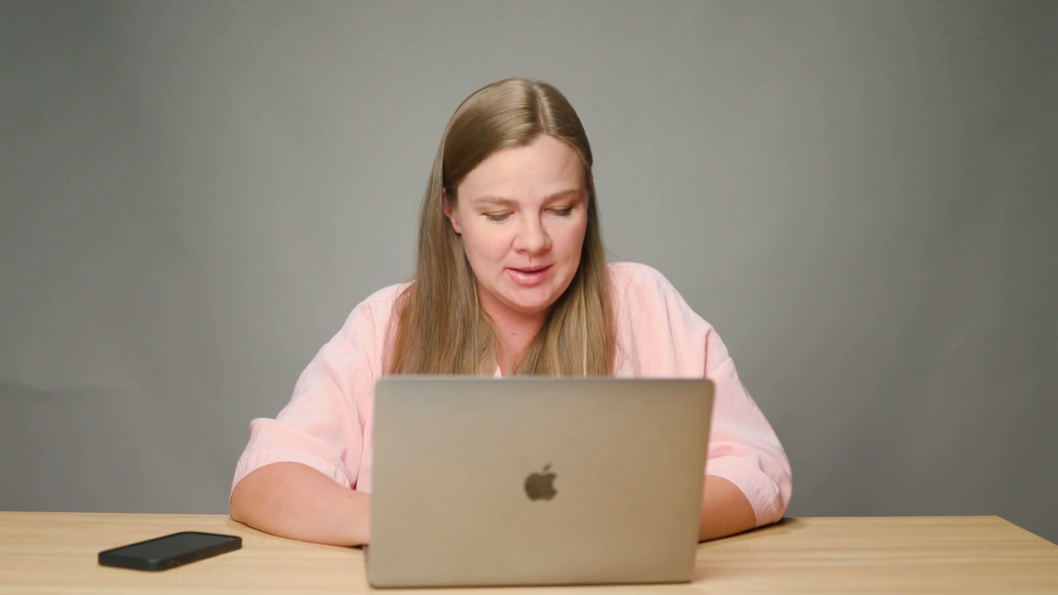
{"action": "type", "text": "2"}
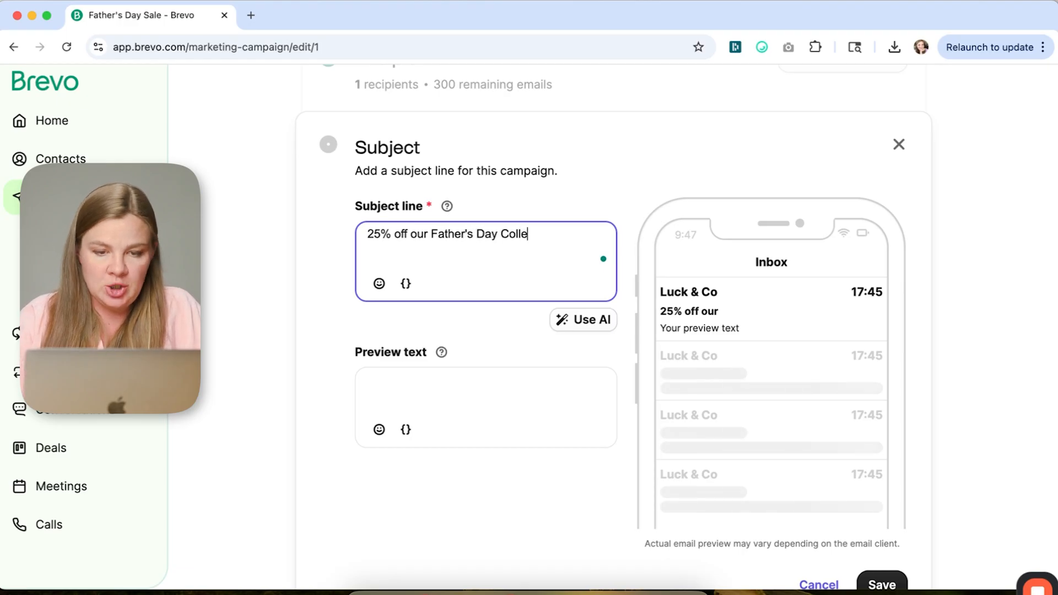
- Fill the preview text with three arrow emojis and save the subject settings
{"action": "left_click", "coordinate": [436, 394]}
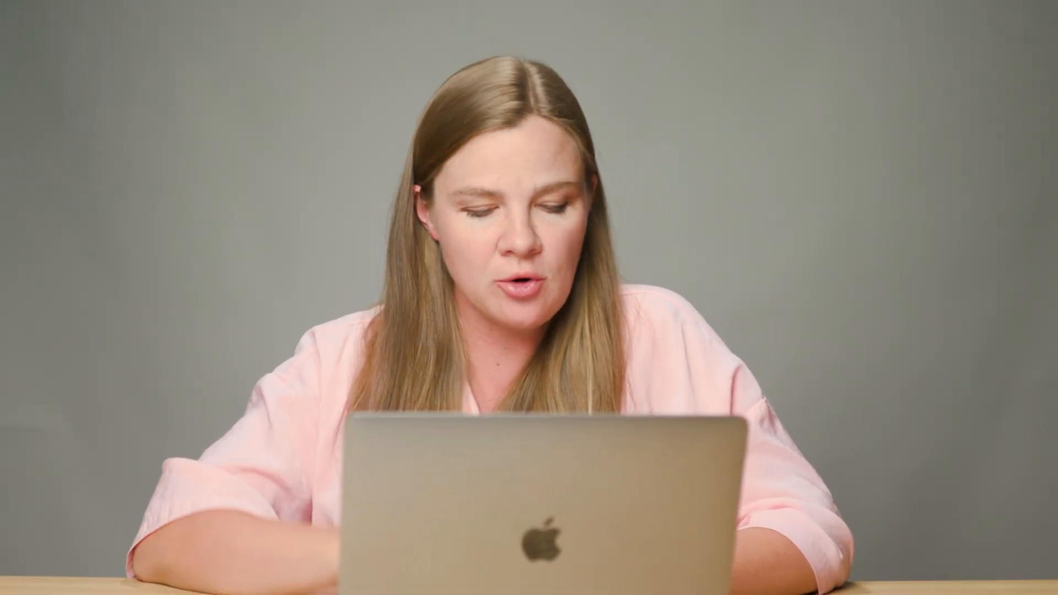
{"action": "key", "text": "super+v"}
{"action": "key", "text": "super+v"}
{"action": "key", "text": "super+v"}
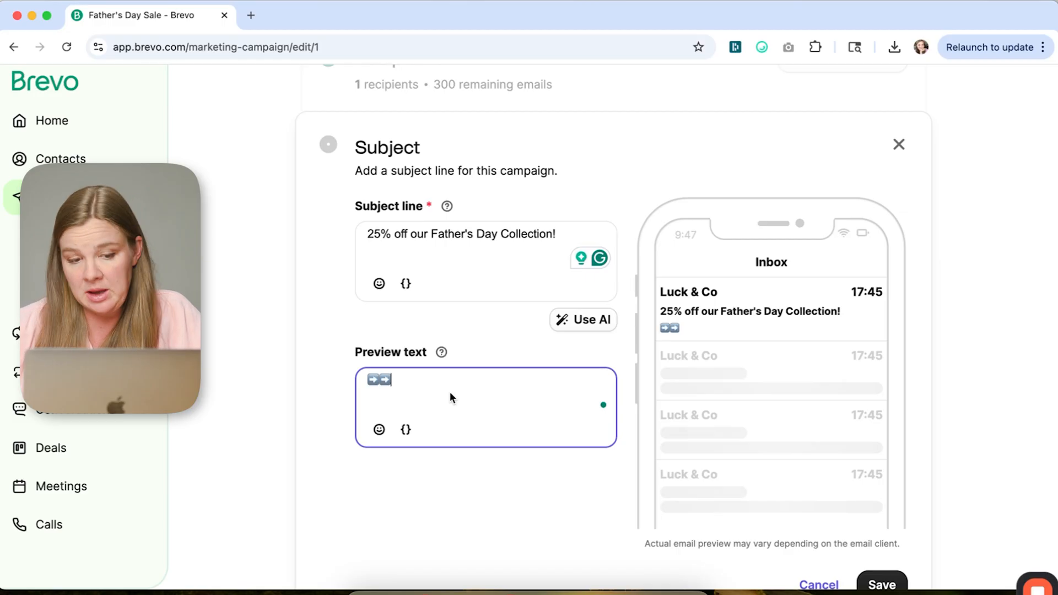
{"action": "key", "text": "Left"}
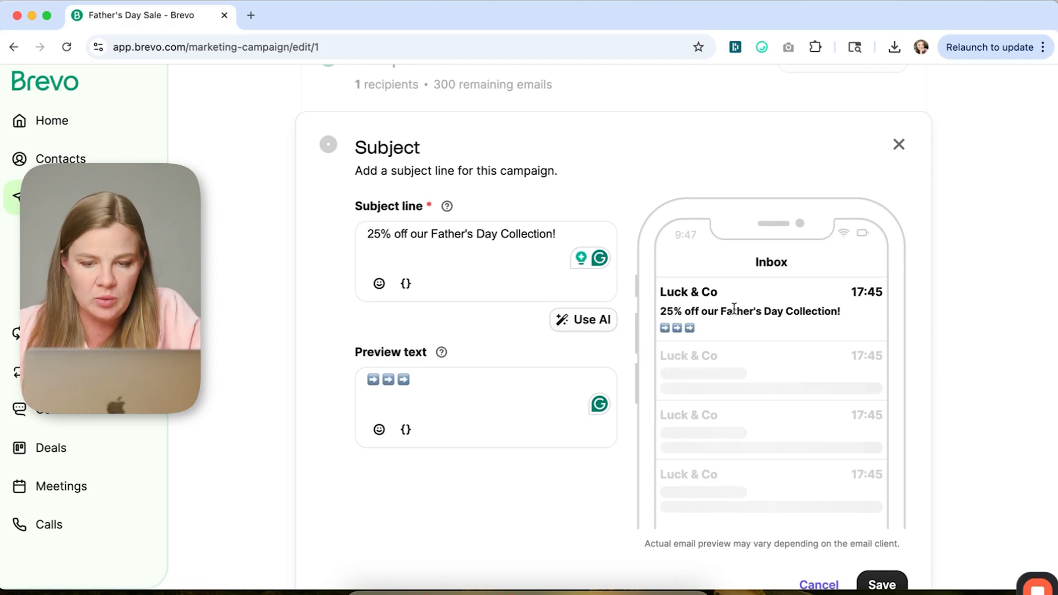
{"action": "scroll", "coordinate": [734, 309], "scroll_direction": "down", "scroll_amount": 2}
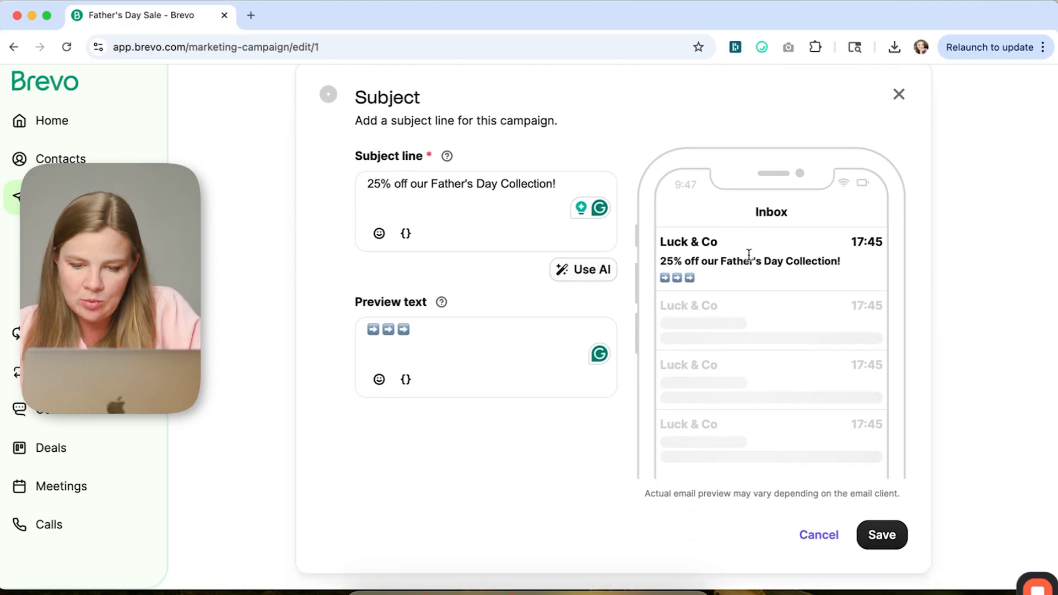
{"action": "scroll", "coordinate": [729, 258], "scroll_direction": "up", "scroll_amount": 3}
{"action": "scroll", "coordinate": [729, 258], "scroll_direction": "down", "scroll_amount": 4}
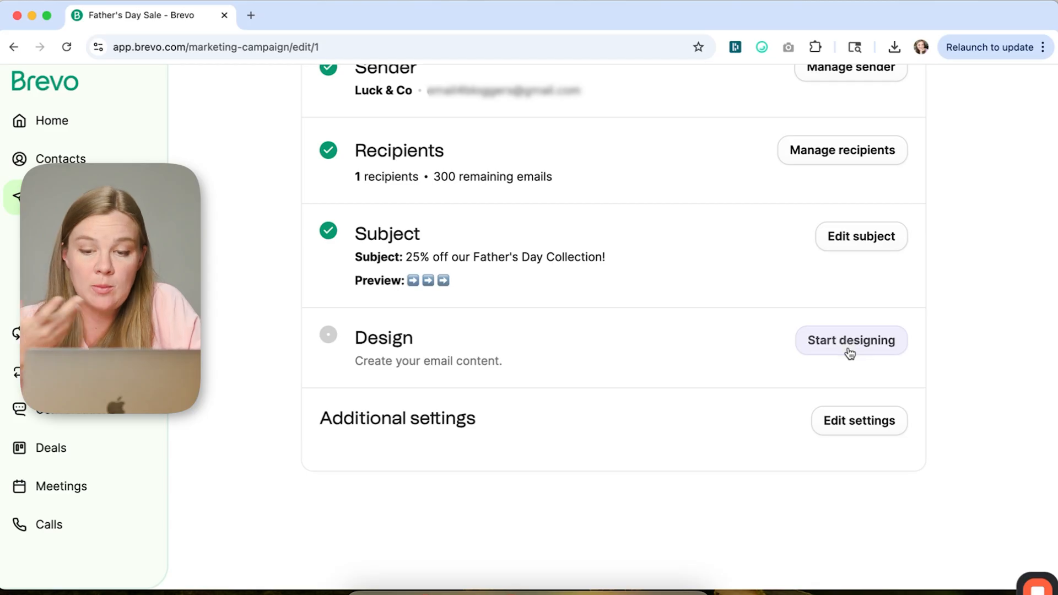
{"action": "left_click", "coordinate": [848, 347]}
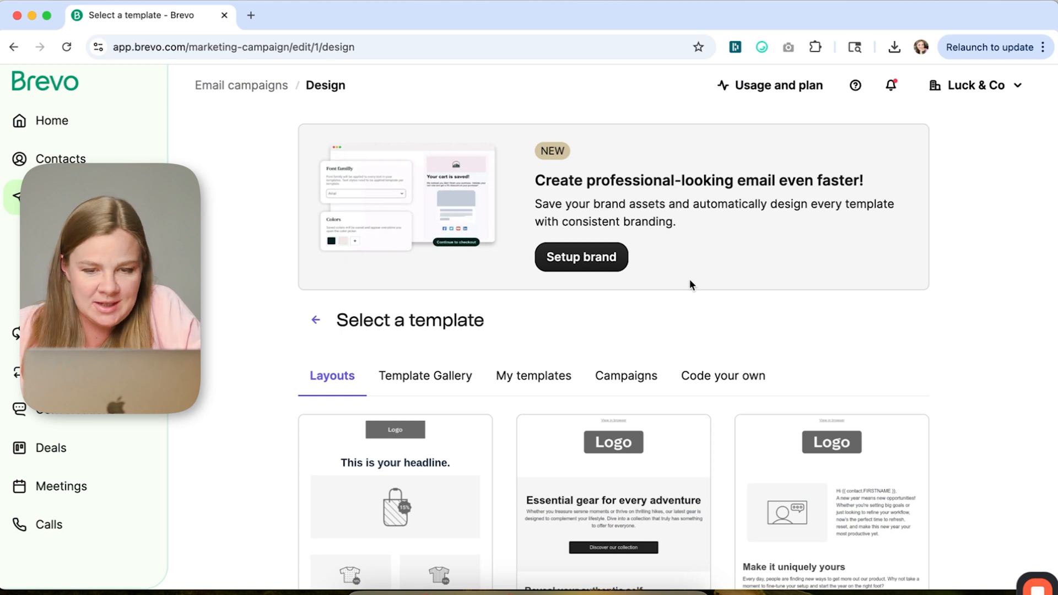
{"action": "scroll", "coordinate": [690, 282], "scroll_direction": "down", "scroll_amount": 2}
{"action": "scroll", "coordinate": [691, 282], "scroll_direction": "up", "scroll_amount": 2}
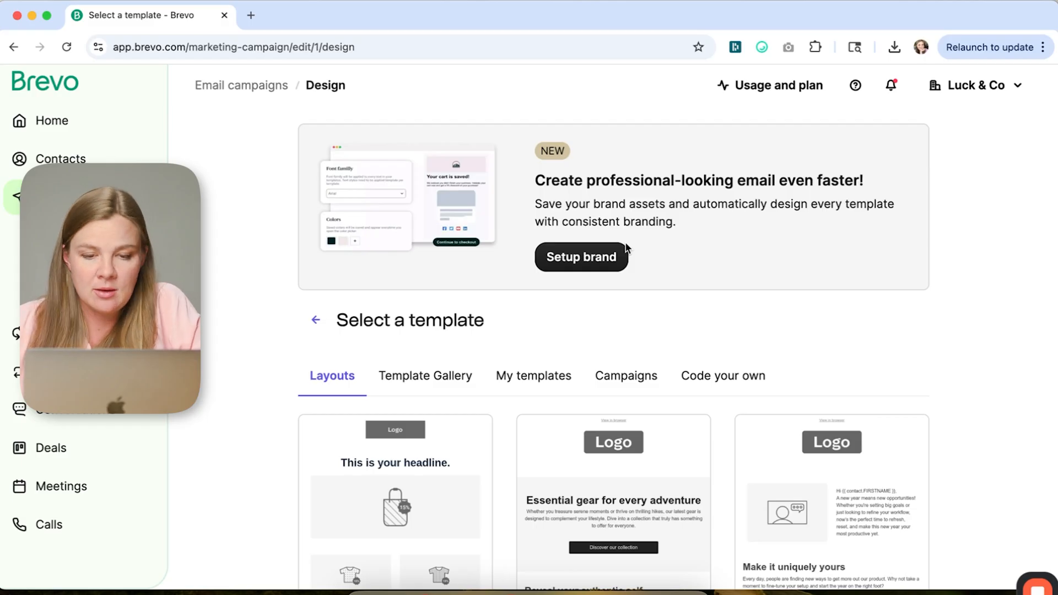
{"action": "left_click", "coordinate": [563, 257]}
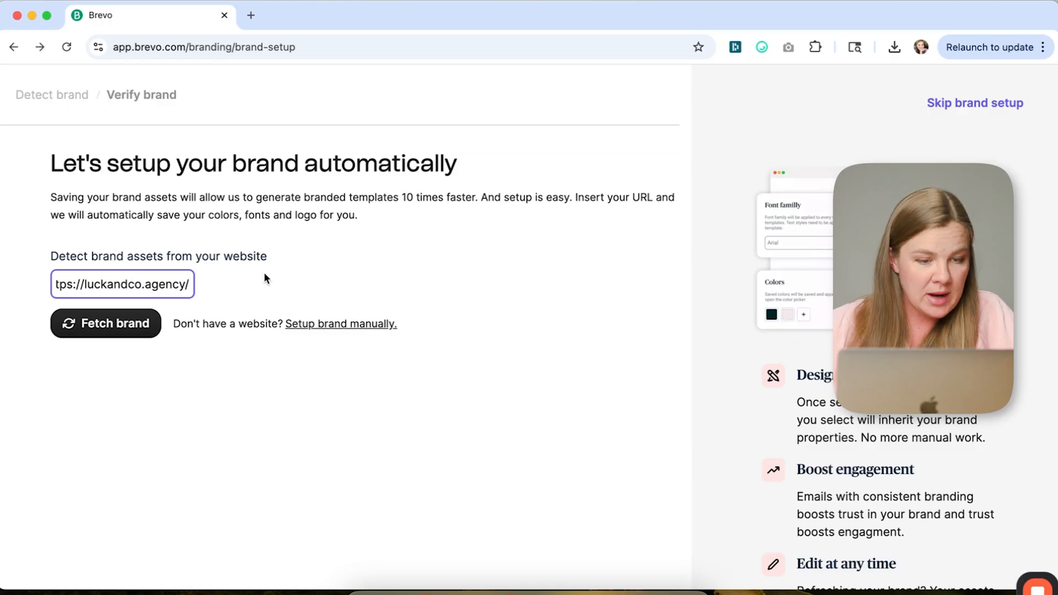
{"action": "left_click", "coordinate": [264, 275]}
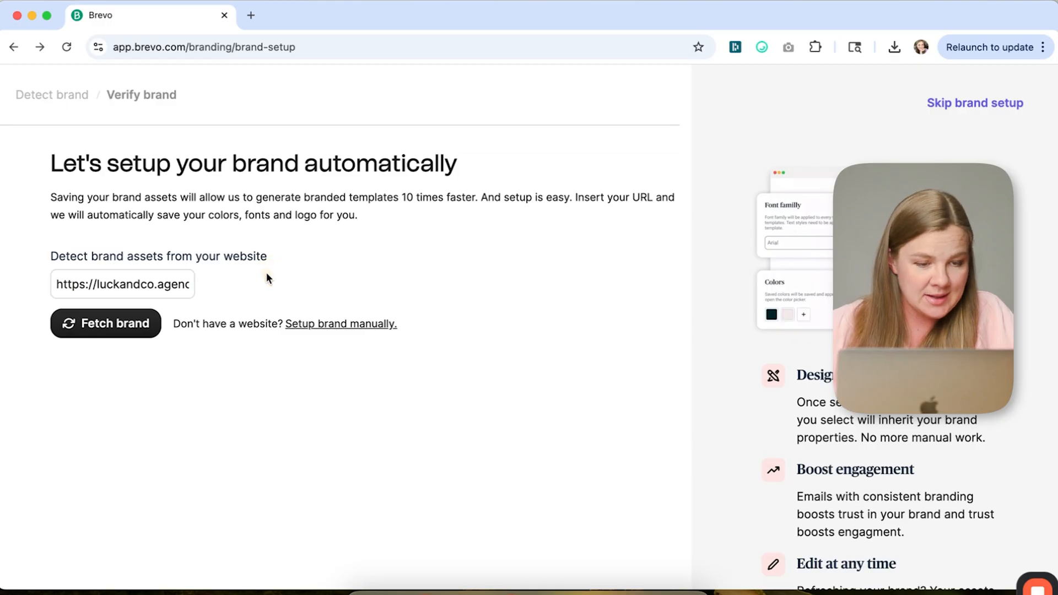
{"action": "left_click", "coordinate": [127, 329]}
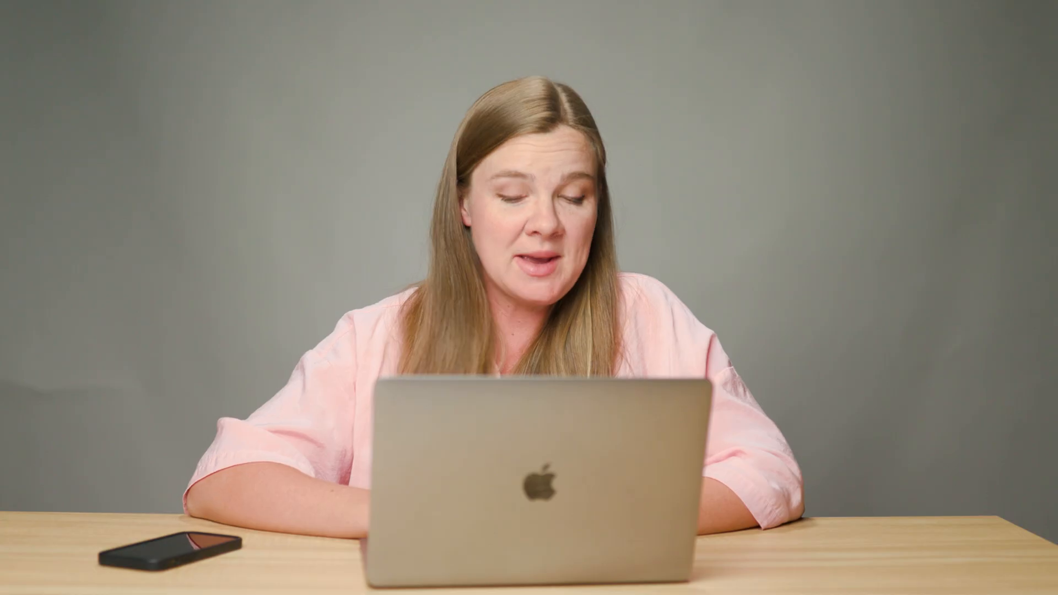
{"action": "left_click", "coordinate": [614, 455]}
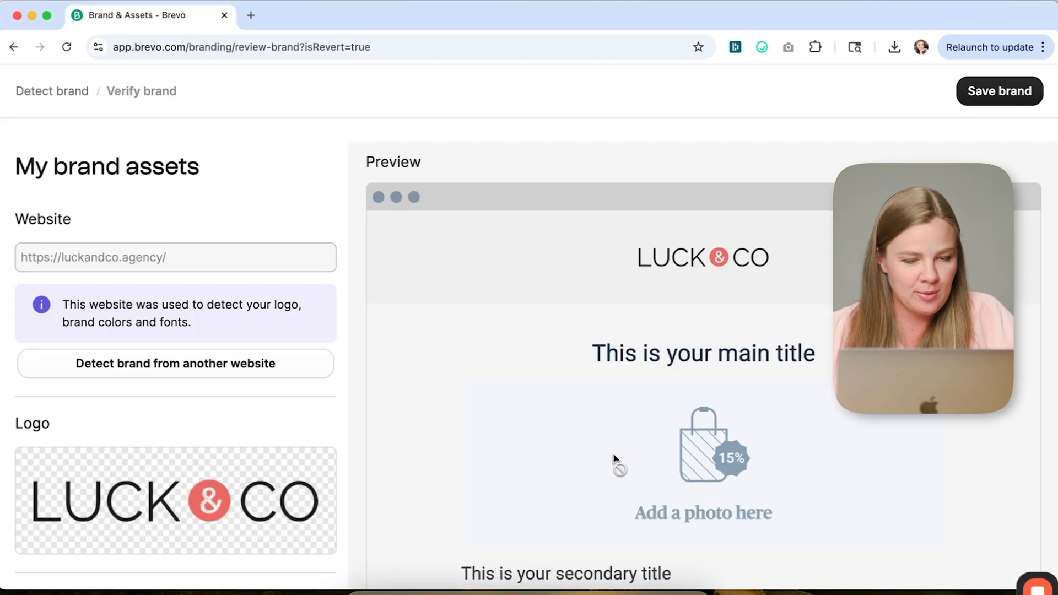
- Set the brand's paragraph font to Arial
{"action": "scroll", "coordinate": [705, 373], "scroll_direction": "down", "scroll_amount": 6}
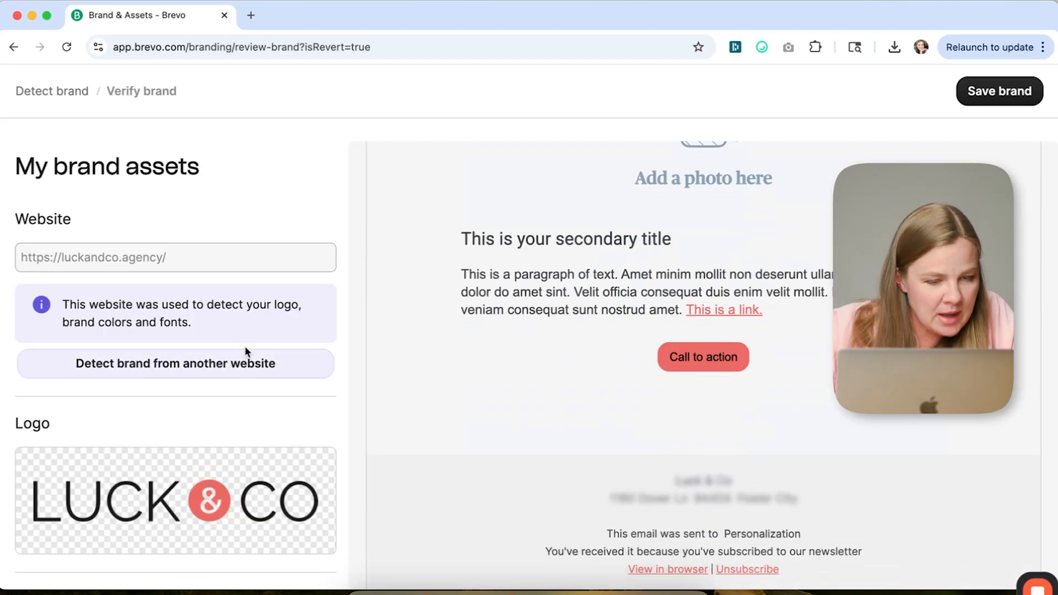
{"action": "scroll", "coordinate": [144, 370], "scroll_direction": "down", "scroll_amount": 2}
{"action": "scroll", "coordinate": [143, 370], "scroll_direction": "down", "scroll_amount": 5}
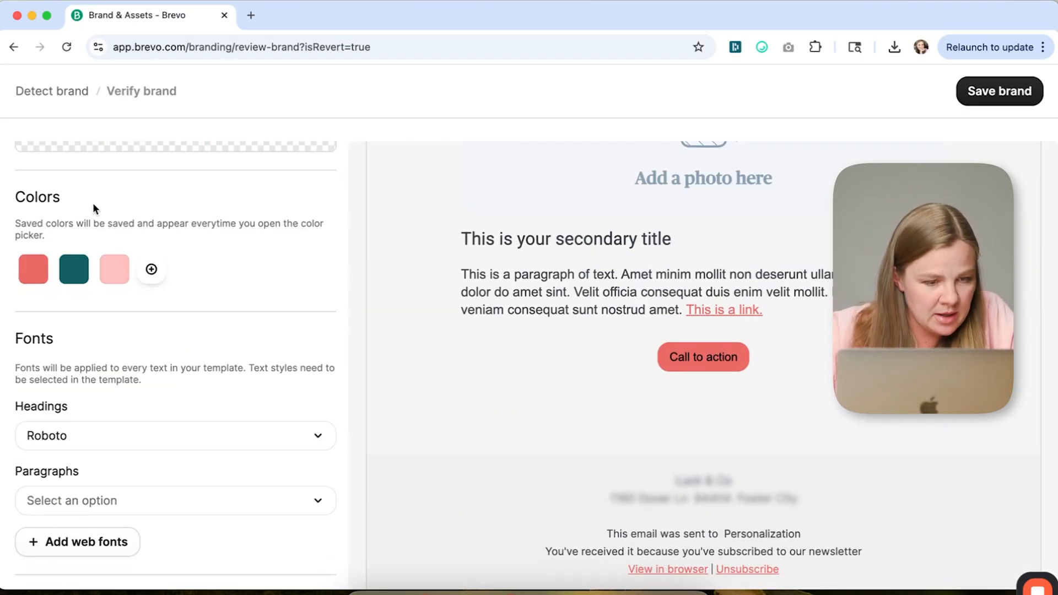
{"action": "scroll", "coordinate": [107, 386], "scroll_direction": "down", "scroll_amount": 2}
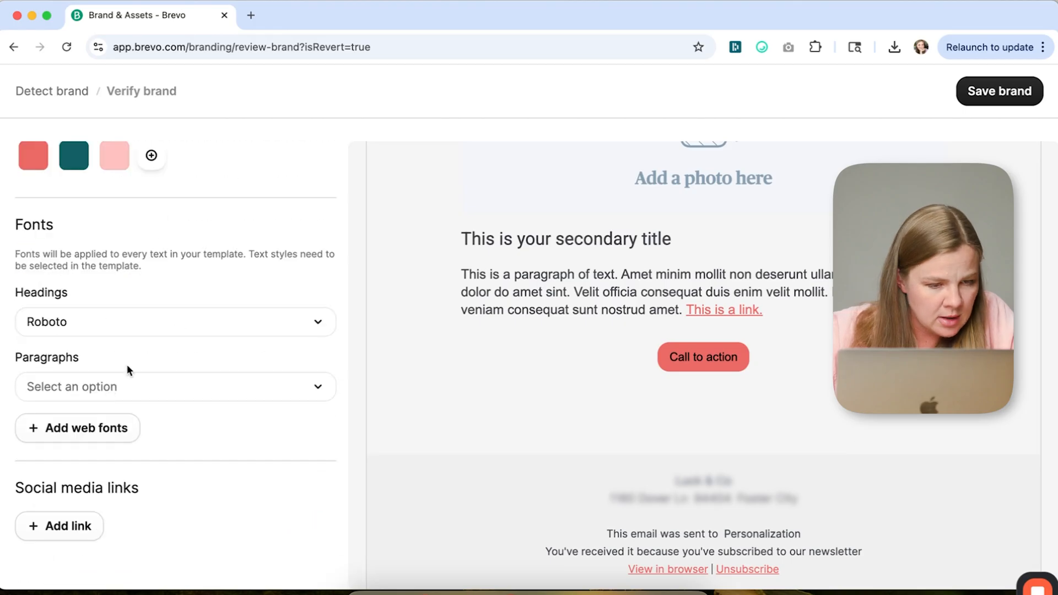
{"action": "left_click", "coordinate": [126, 384]}
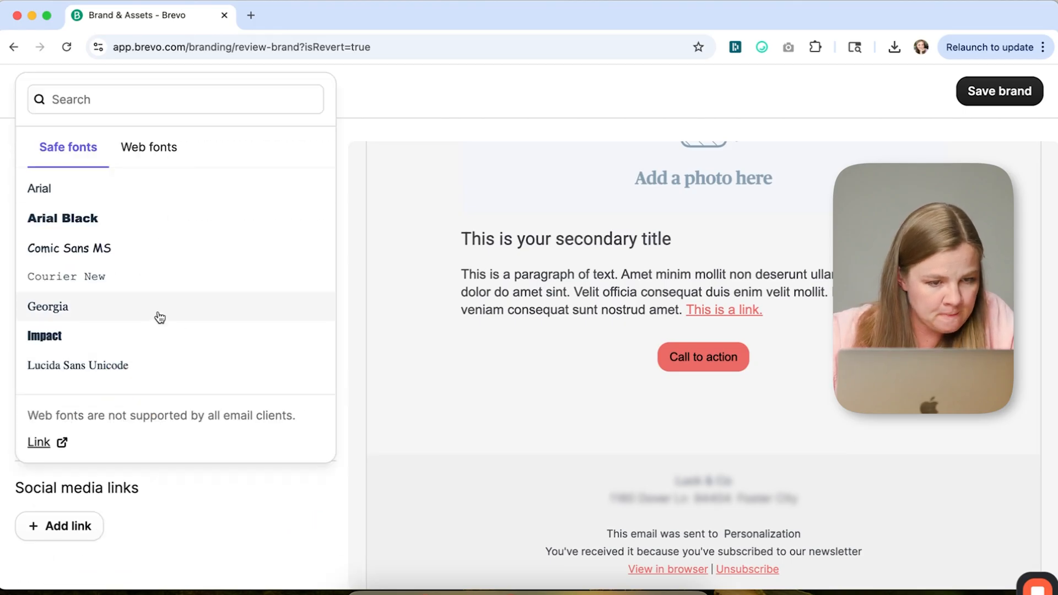
{"action": "left_click", "coordinate": [158, 188]}
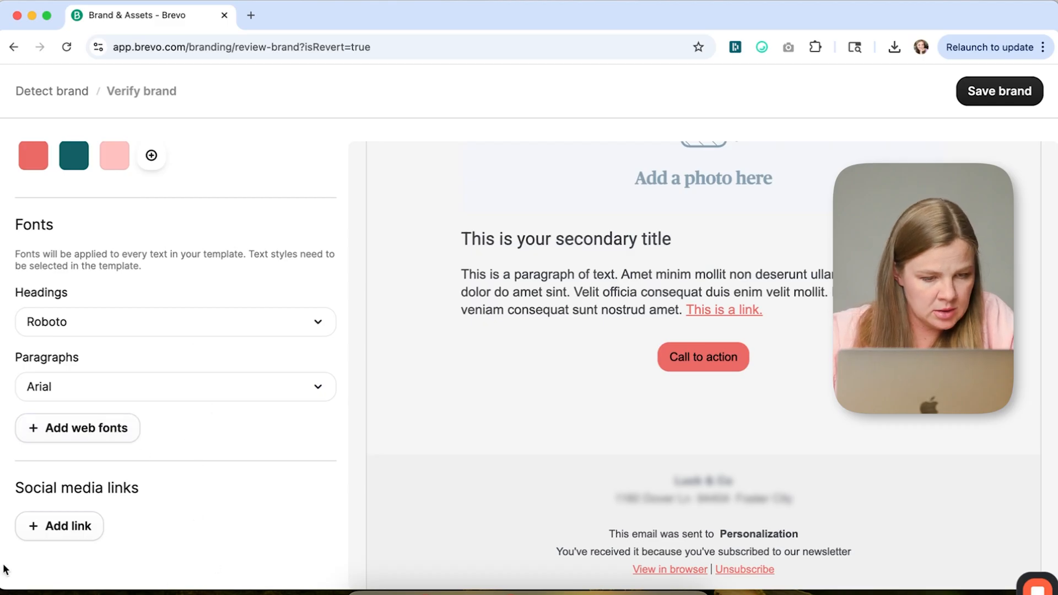
- Browse the social media icons available for the brand's social links
{"action": "left_click", "coordinate": [65, 530]}
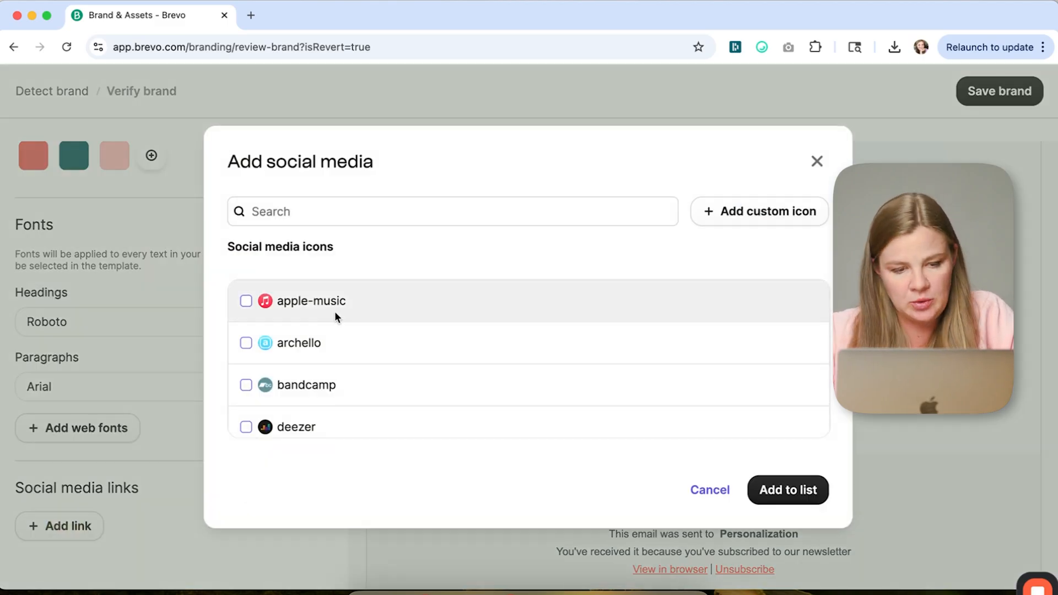
{"action": "scroll", "coordinate": [440, 349], "scroll_direction": "down", "scroll_amount": 10}
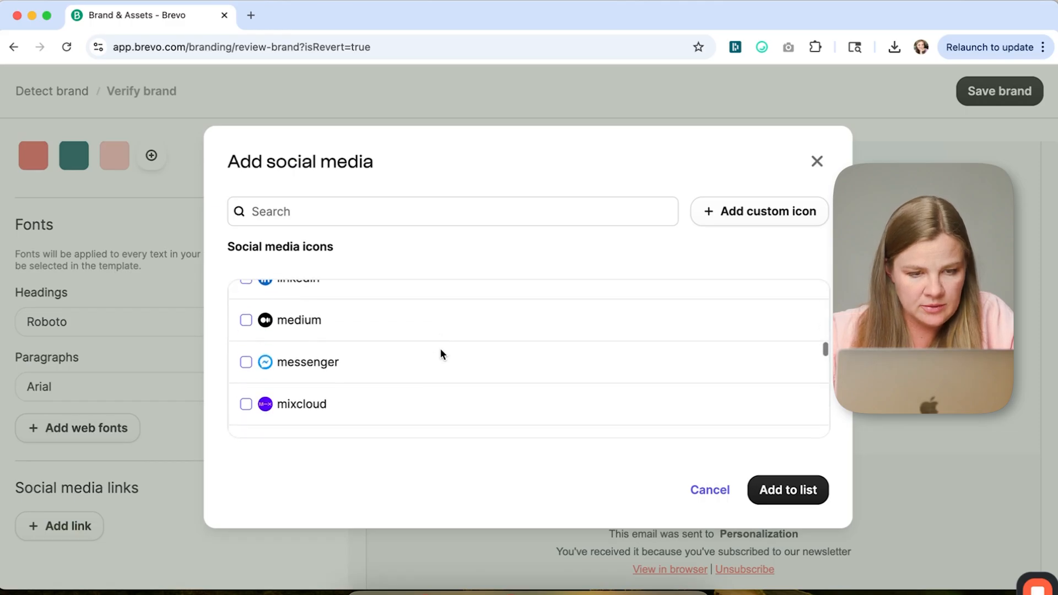
{"action": "scroll", "coordinate": [445, 343], "scroll_direction": "up", "scroll_amount": 12}
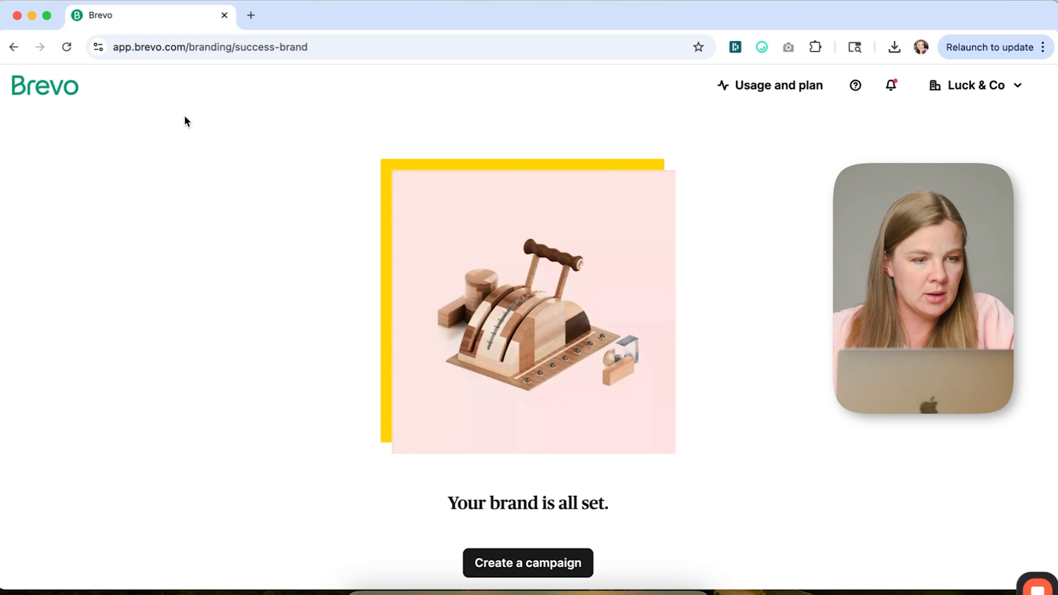
- Return to the Father's Day Sale campaign and open its design stage
{"action": "left_click", "coordinate": [29, 83]}
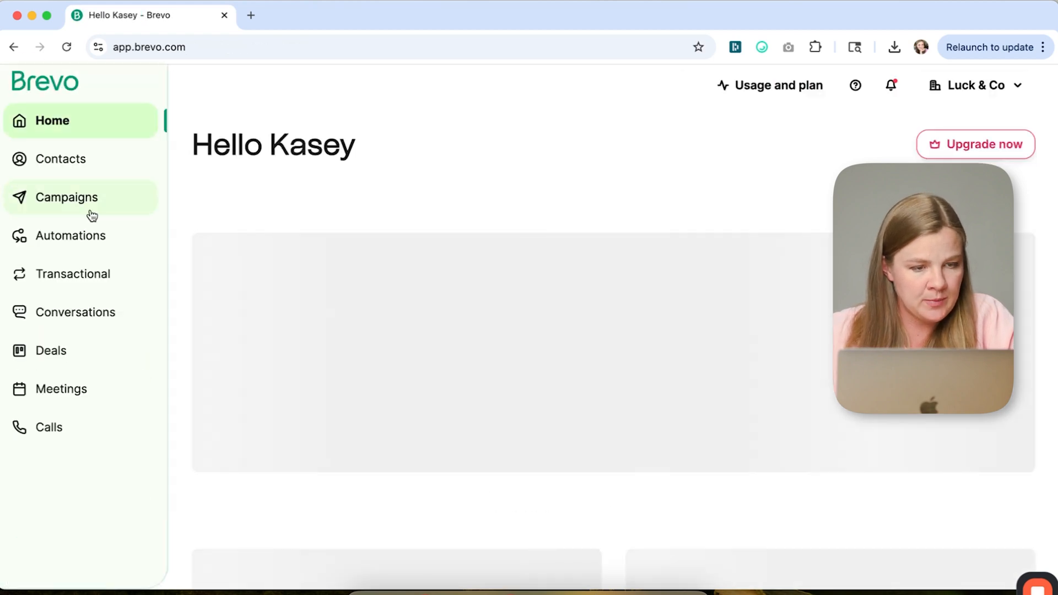
{"action": "left_click", "coordinate": [74, 203]}
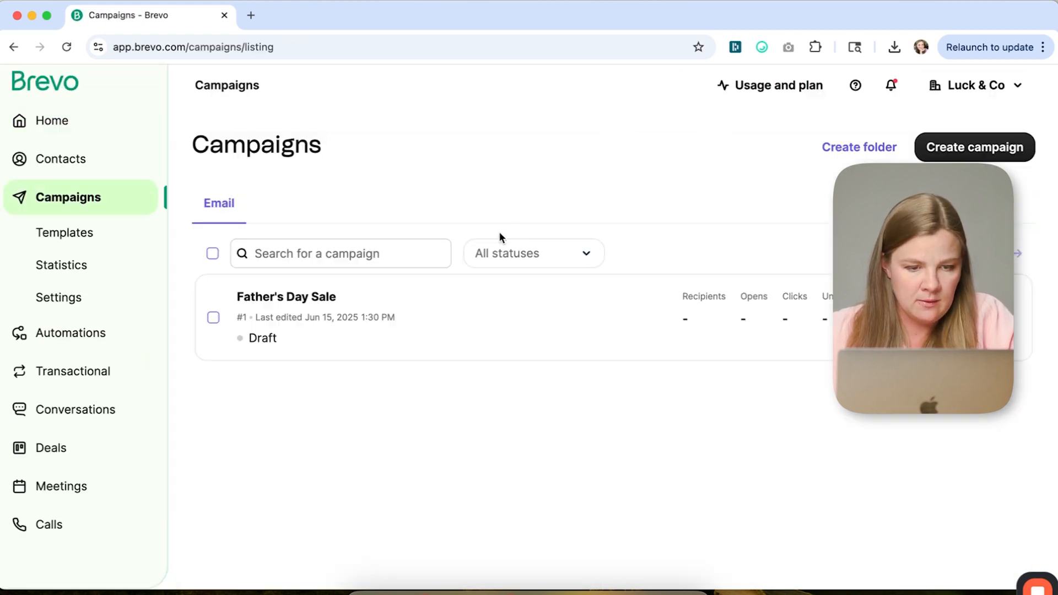
{"action": "left_click", "coordinate": [281, 303]}
{"action": "scroll", "coordinate": [640, 284], "scroll_direction": "down", "scroll_amount": 5}
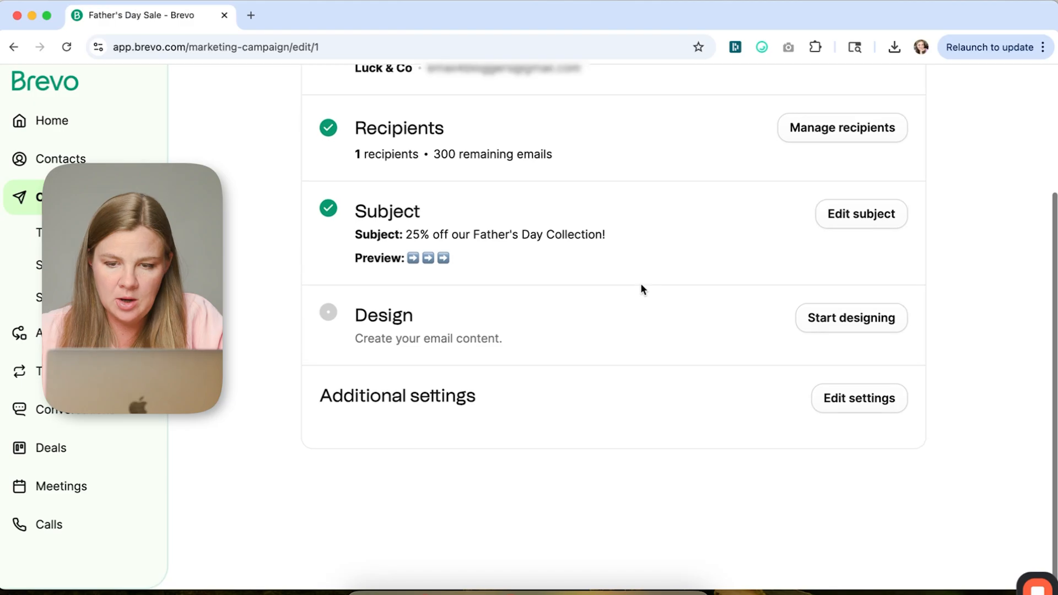
{"action": "left_click", "coordinate": [842, 355]}
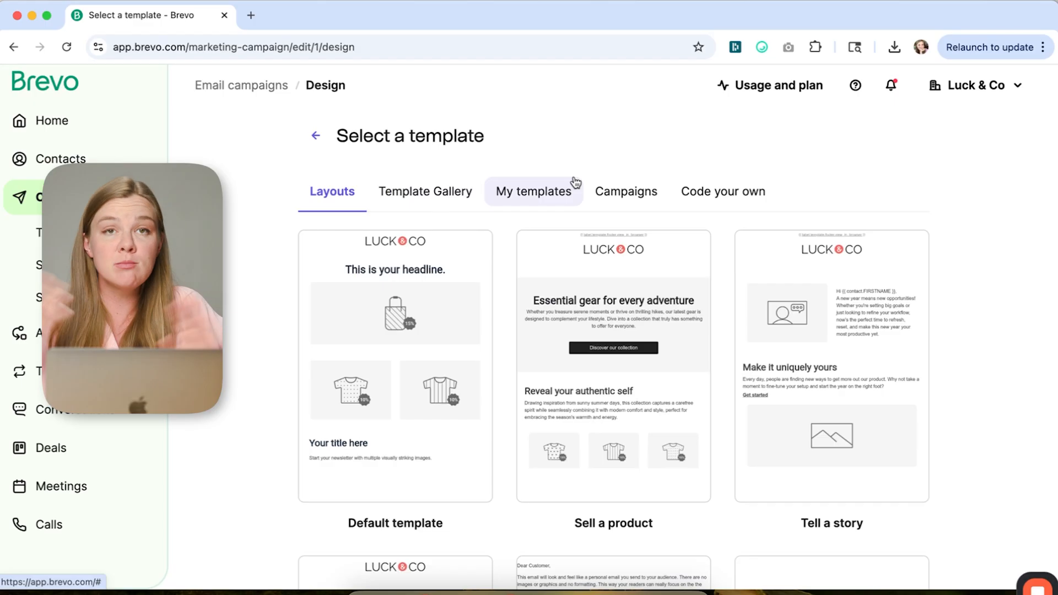
- Compare the Template Gallery designs with the brand-styled Layouts templates
{"action": "left_click", "coordinate": [441, 194]}
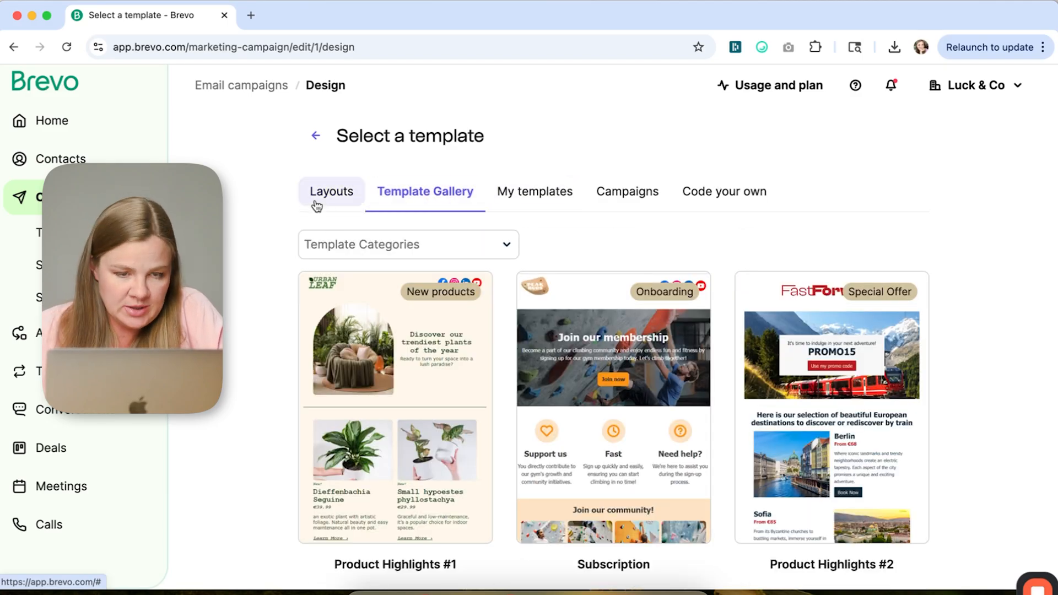
{"action": "left_click", "coordinate": [317, 205]}
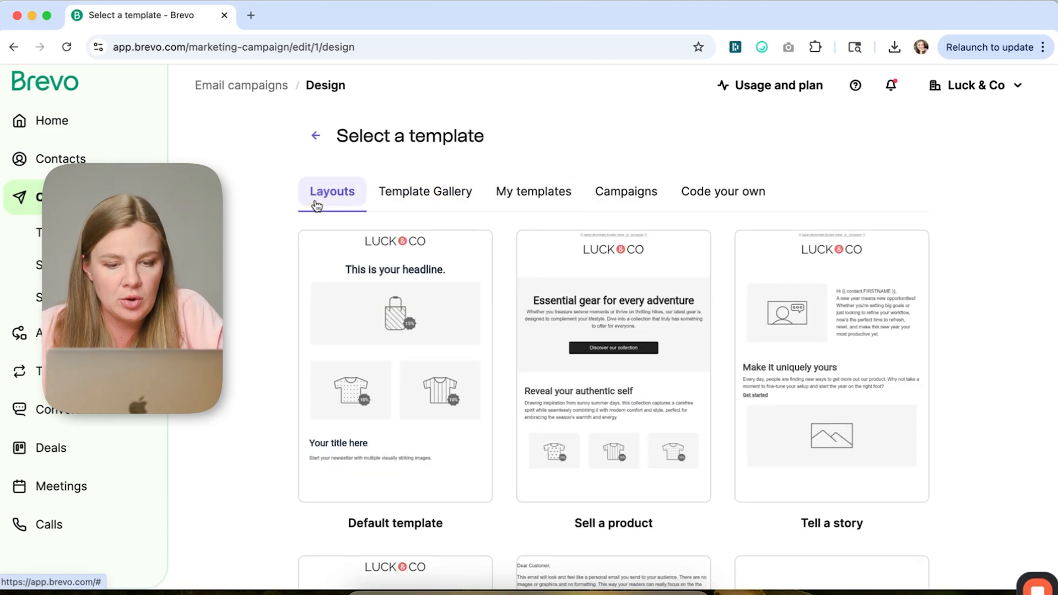
{"action": "mouse_move", "coordinate": [398, 349]}
{"action": "scroll", "coordinate": [534, 328], "scroll_direction": "down", "scroll_amount": 6}
{"action": "mouse_move", "coordinate": [775, 501]}
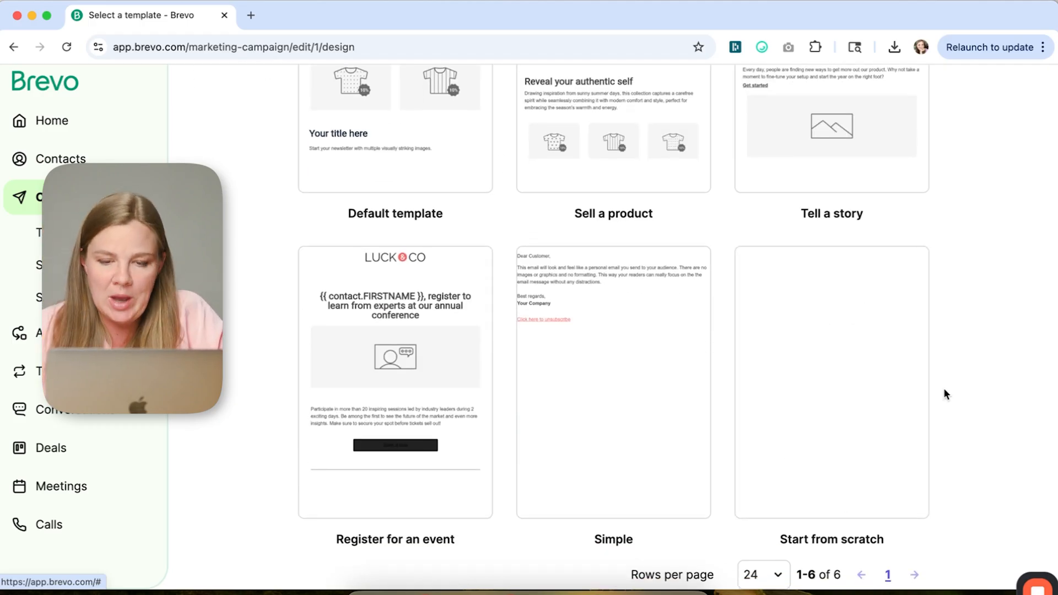
{"action": "scroll", "coordinate": [944, 394], "scroll_direction": "up", "scroll_amount": 6}
{"action": "mouse_move", "coordinate": [441, 241]}
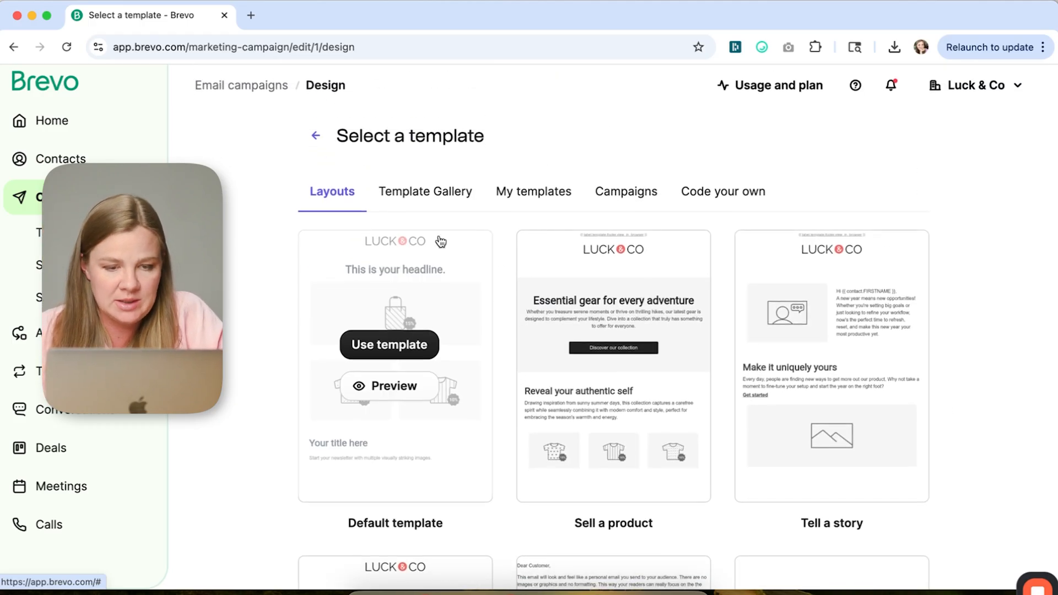
- Browse the Template Gallery and the My templates, Campaigns and Code your own template tabs
{"action": "left_click", "coordinate": [400, 197]}
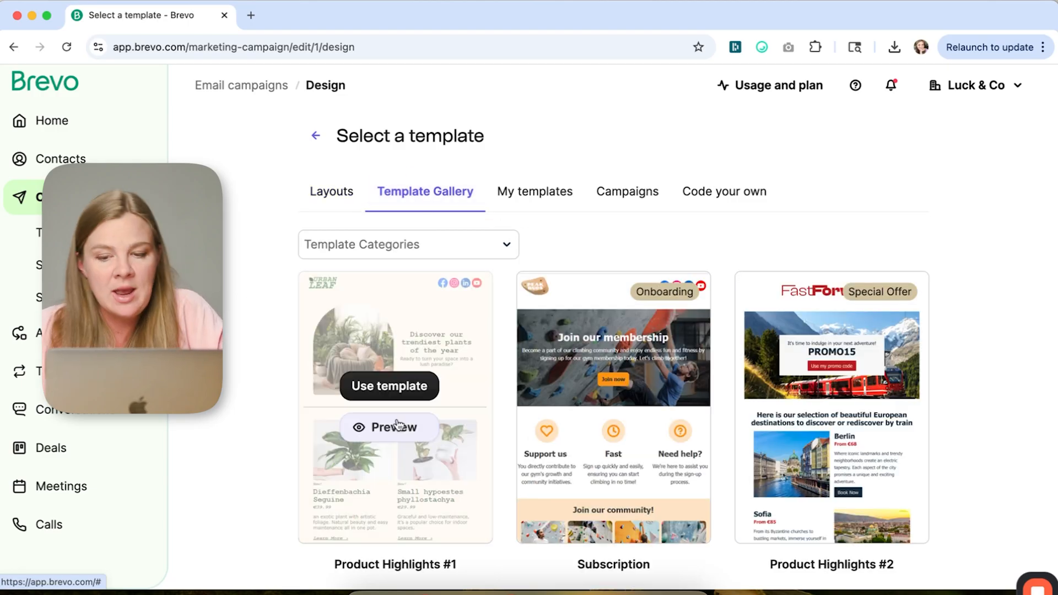
{"action": "scroll", "coordinate": [931, 356], "scroll_direction": "down", "scroll_amount": 2}
{"action": "scroll", "coordinate": [931, 355], "scroll_direction": "down", "scroll_amount": 8}
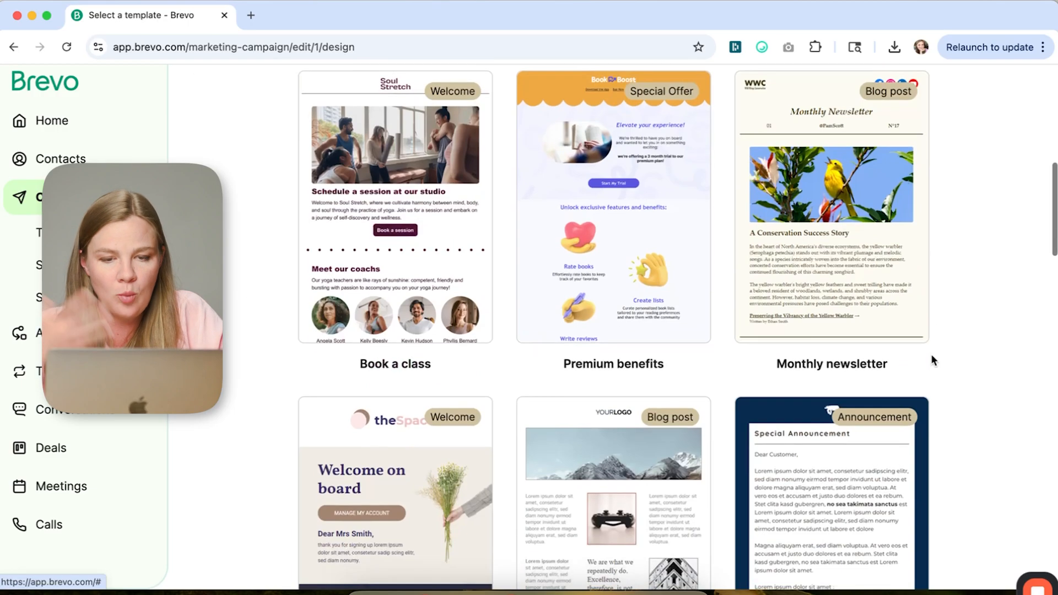
{"action": "scroll", "coordinate": [932, 359], "scroll_direction": "down", "scroll_amount": 5}
{"action": "scroll", "coordinate": [805, 309], "scroll_direction": "up", "scroll_amount": 15}
{"action": "left_click", "coordinate": [524, 199]}
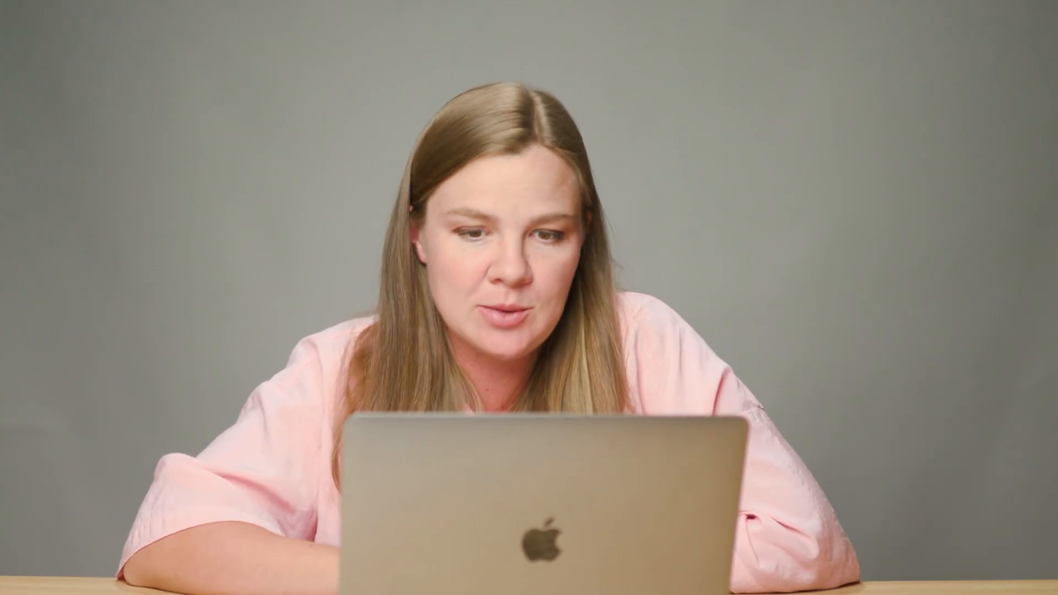
{"action": "left_click", "coordinate": [615, 193]}
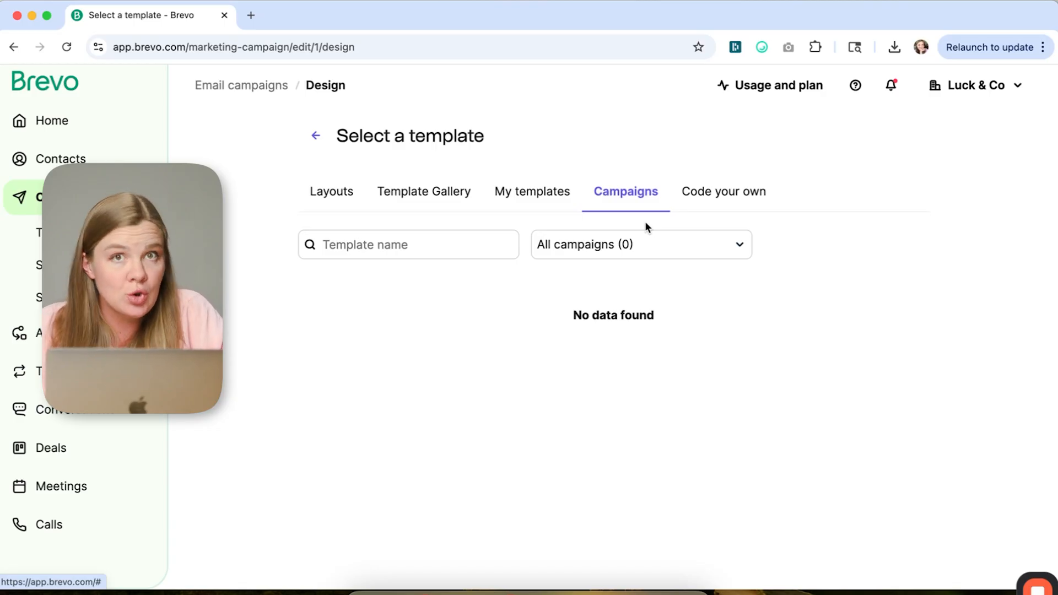
{"action": "left_click", "coordinate": [727, 208]}
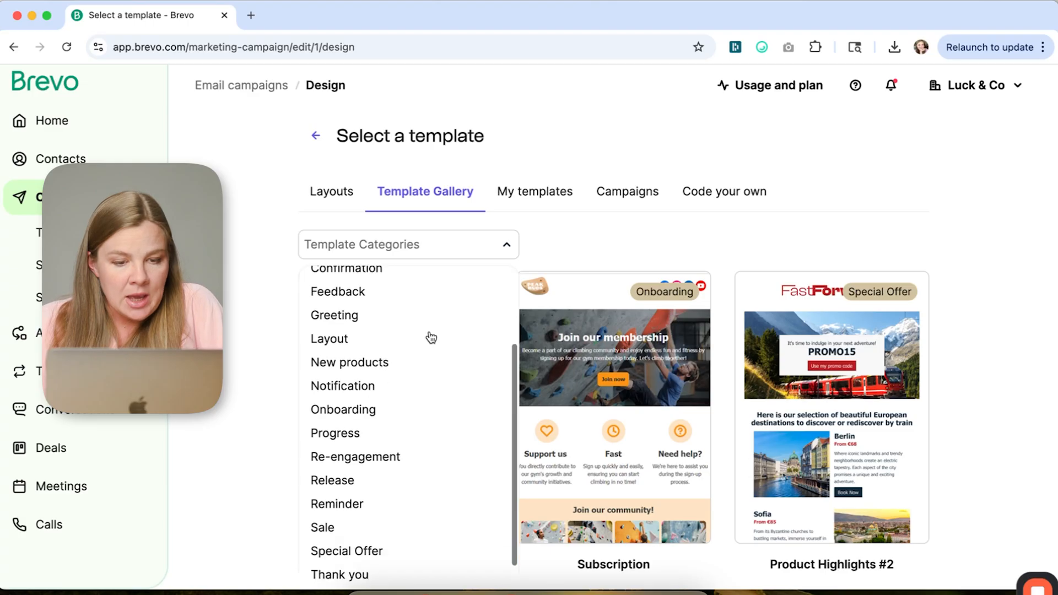
- Filter the Template Gallery by the Sale category
{"action": "scroll", "coordinate": [431, 337], "scroll_direction": "down", "scroll_amount": 1}
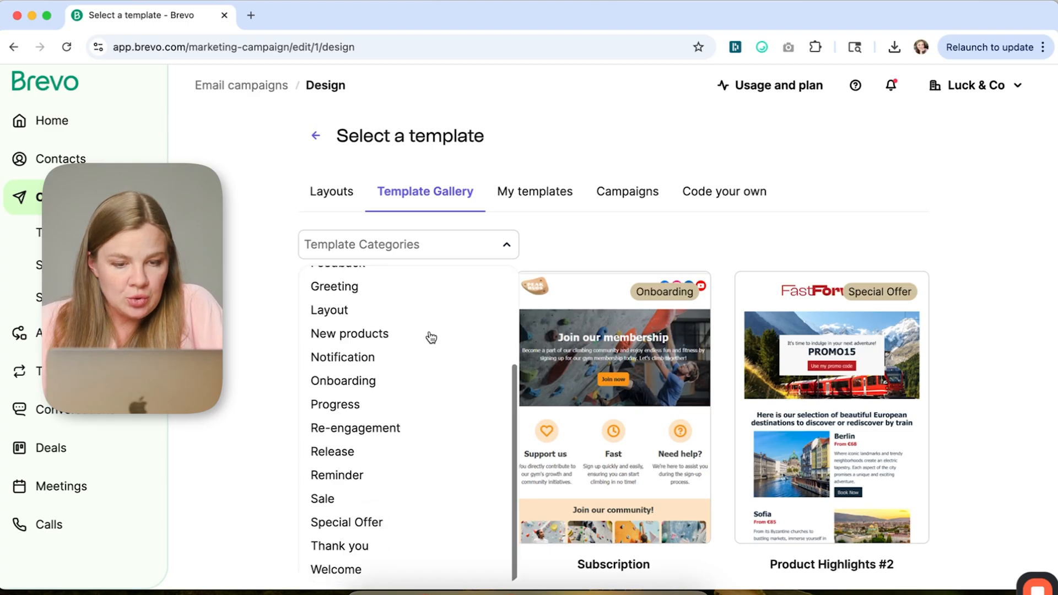
{"action": "scroll", "coordinate": [595, 254], "scroll_direction": "down", "scroll_amount": 3}
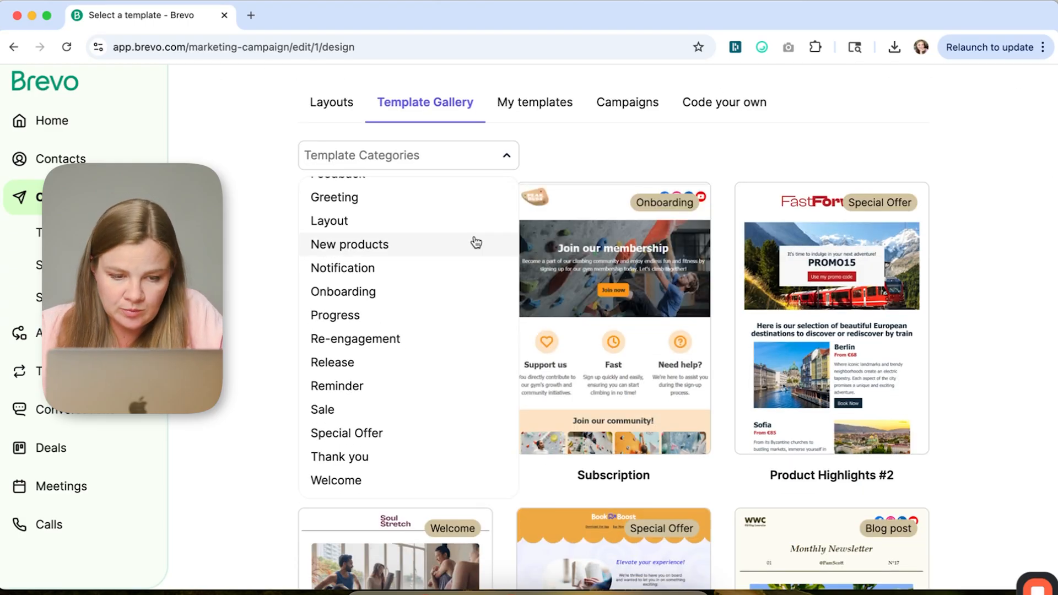
{"action": "left_click", "coordinate": [359, 410]}
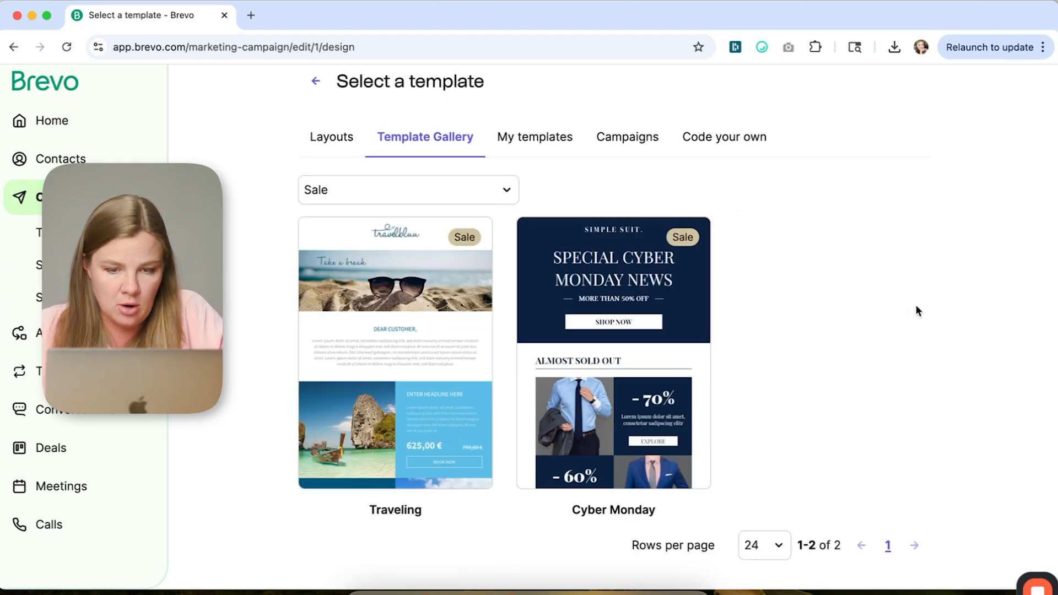
- Open the Cyber Monday template in the editor and dismiss the what's-new tour
{"action": "mouse_move", "coordinate": [616, 276]}
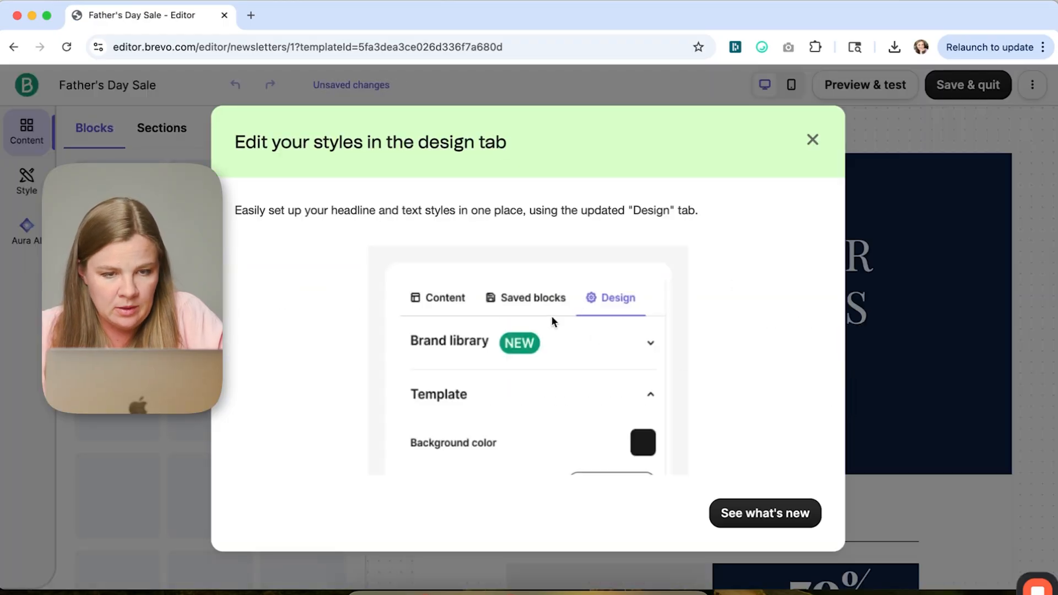
{"action": "left_click", "coordinate": [764, 515]}
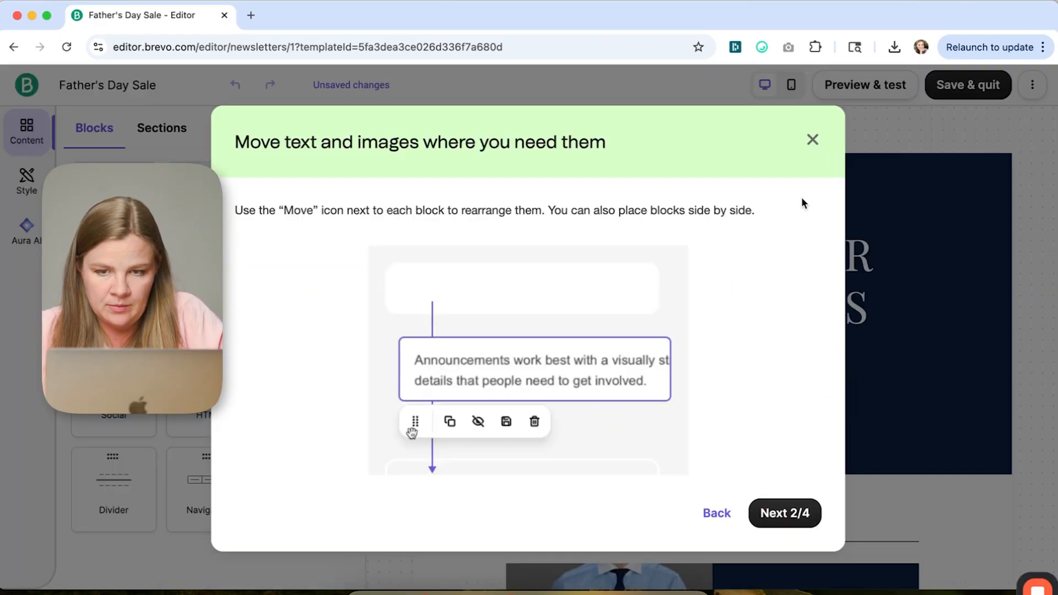
{"action": "left_click", "coordinate": [813, 141]}
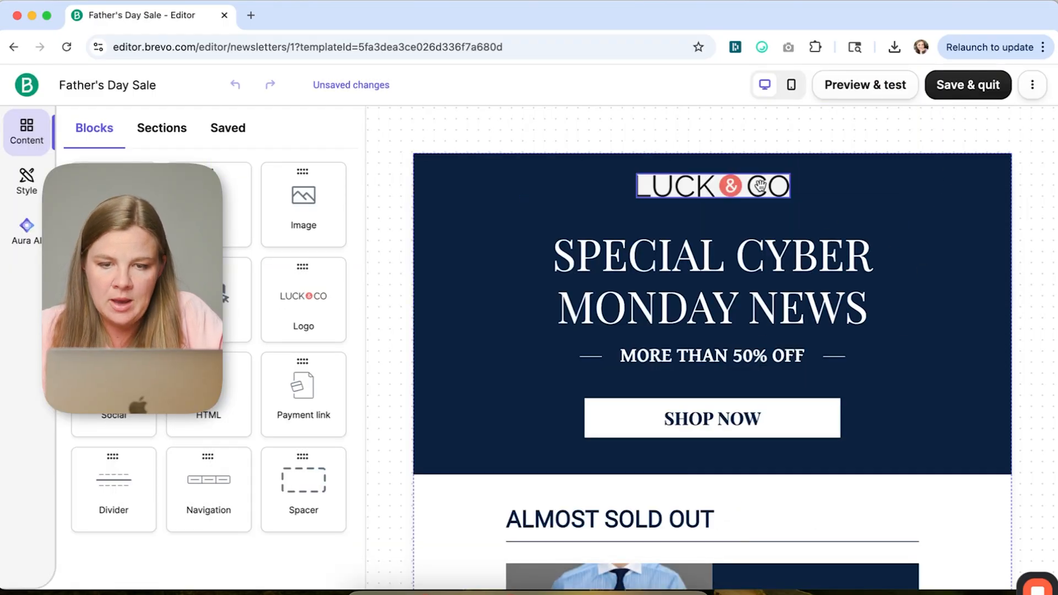
- Scroll through the Cyber Monday template to review its sections from header to footer
{"action": "scroll", "coordinate": [670, 401], "scroll_direction": "down", "scroll_amount": 12}
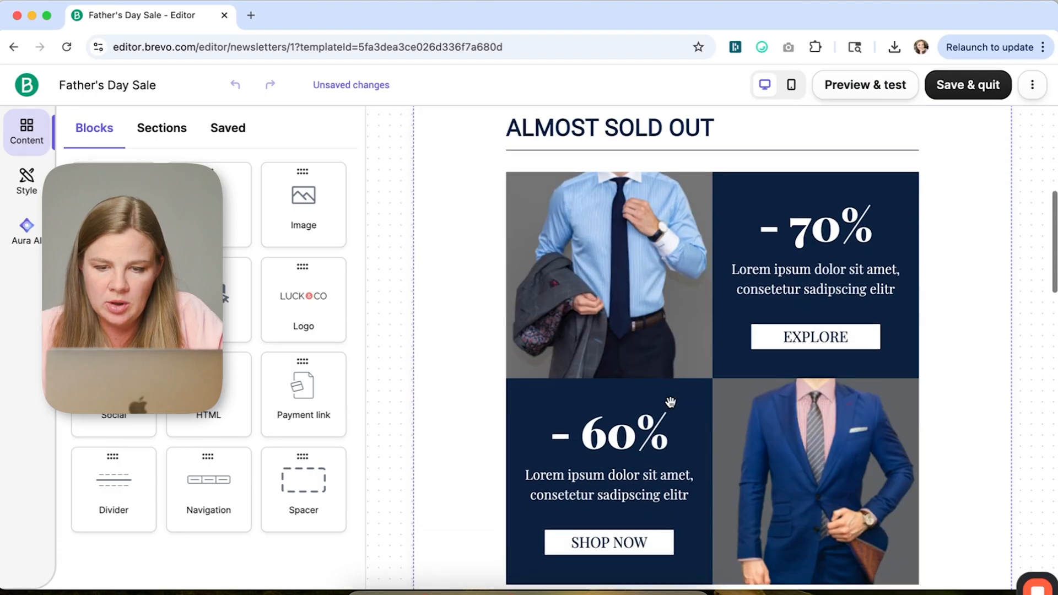
{"action": "scroll", "coordinate": [837, 534], "scroll_direction": "down", "scroll_amount": 10}
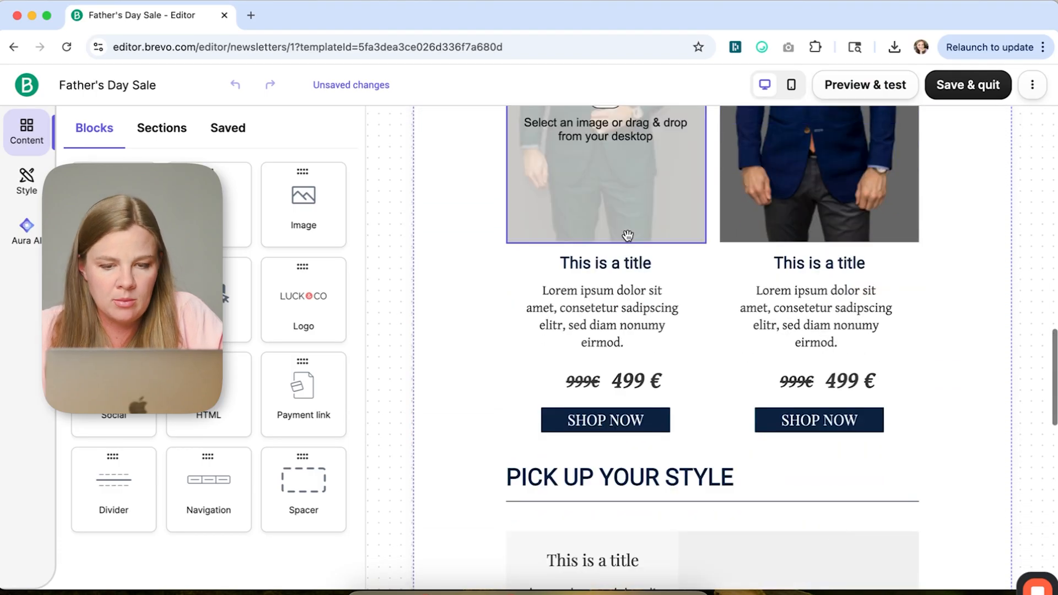
{"action": "scroll", "coordinate": [797, 406], "scroll_direction": "down", "scroll_amount": 3}
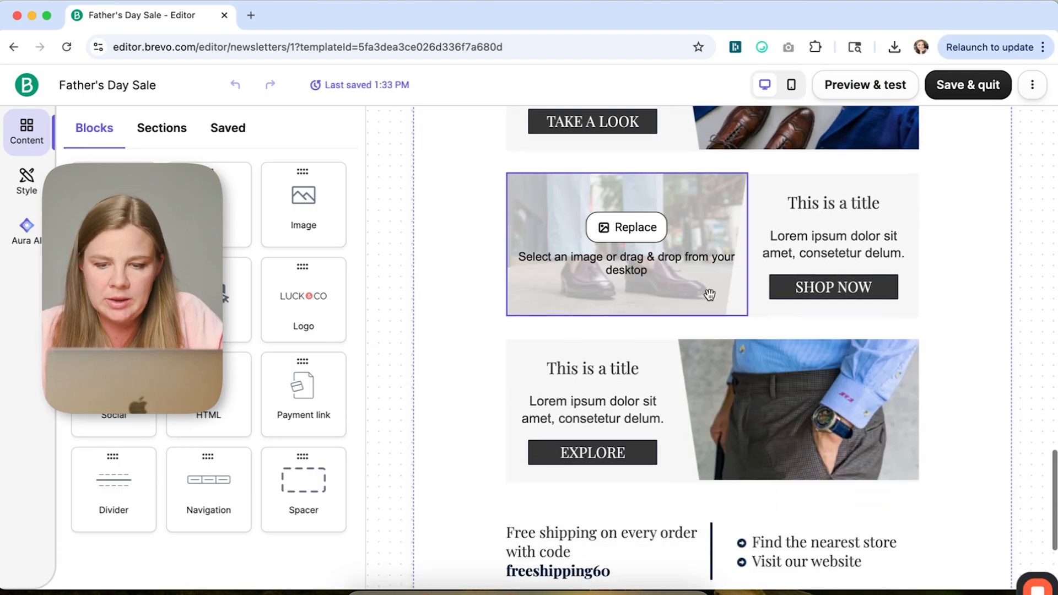
{"action": "scroll", "coordinate": [534, 386], "scroll_direction": "down", "scroll_amount": 3}
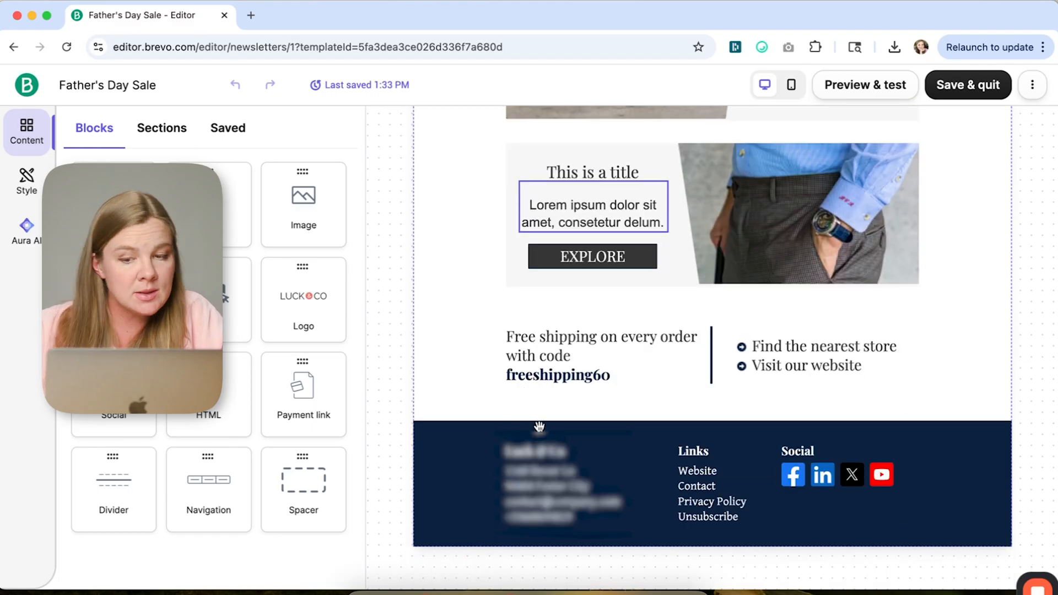
{"action": "scroll", "coordinate": [862, 312], "scroll_direction": "up", "scroll_amount": 20}
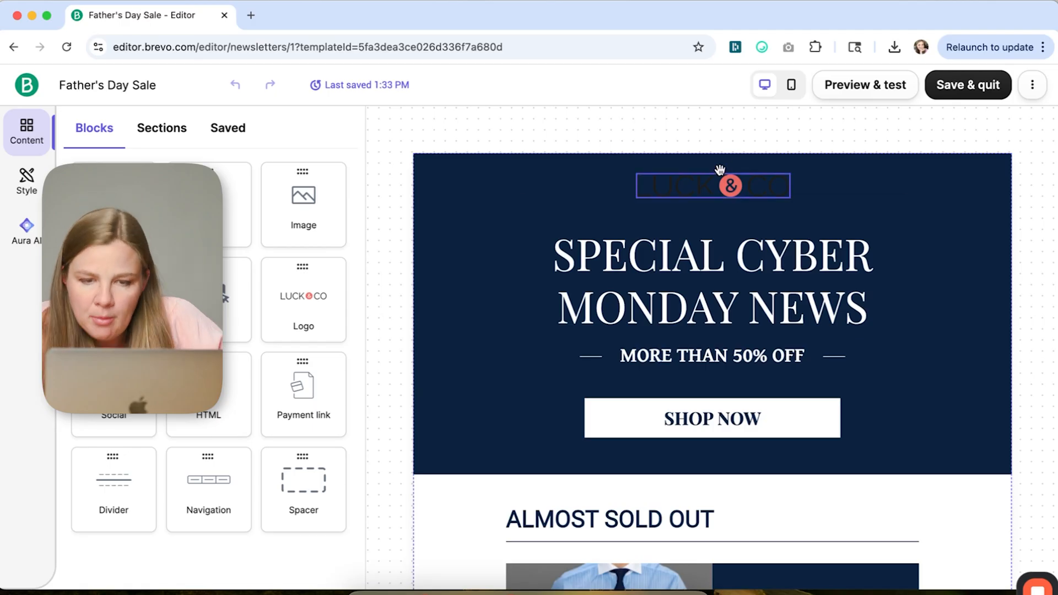
- Select the logo, header section and Shop Now button blocks to inspect their settings panels
{"action": "left_click", "coordinate": [707, 185]}
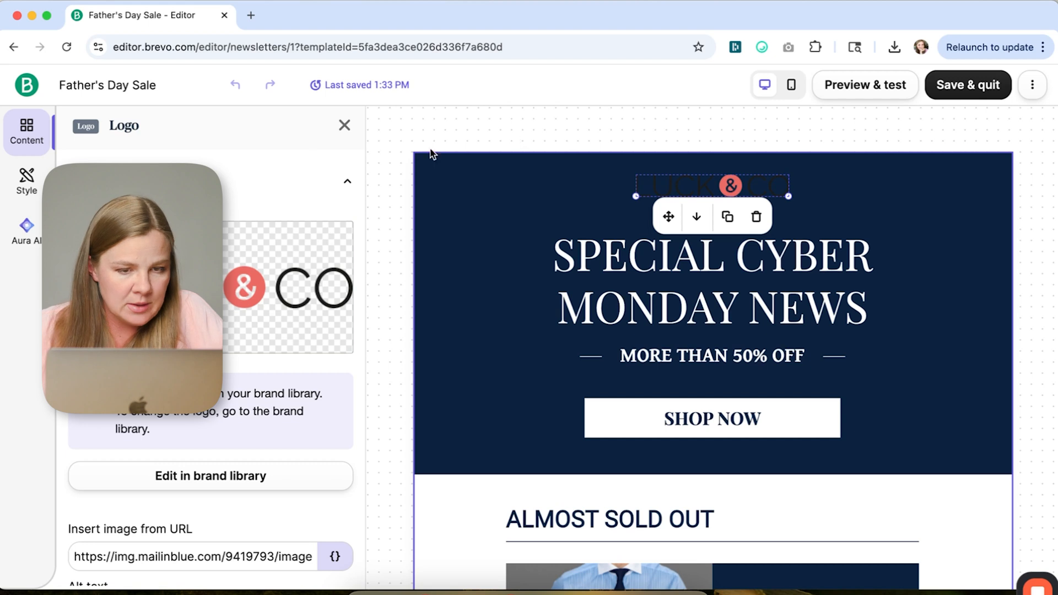
{"action": "left_click", "coordinate": [345, 125]}
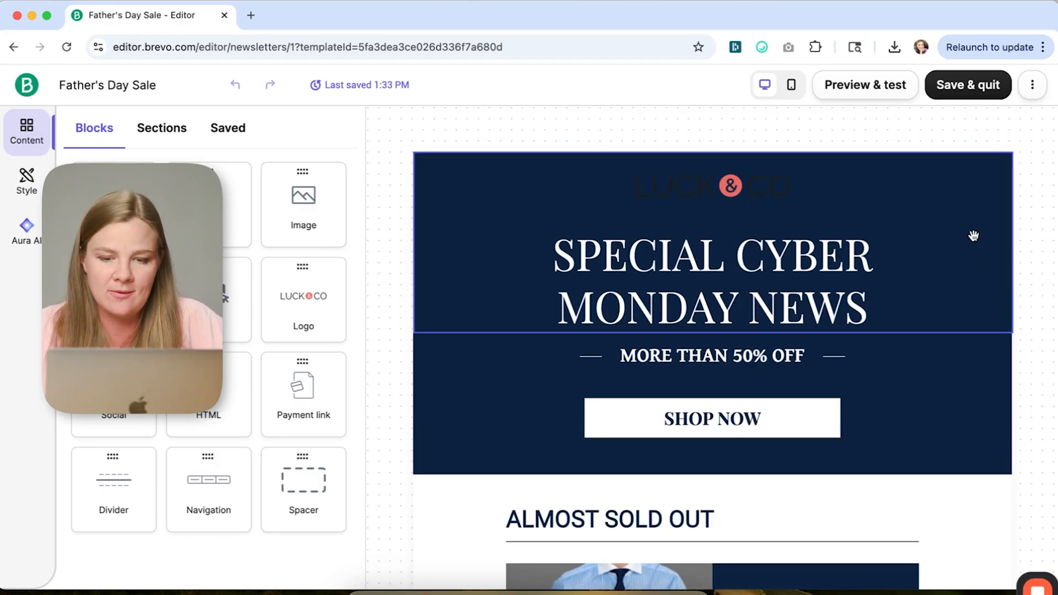
{"action": "left_click", "coordinate": [566, 429]}
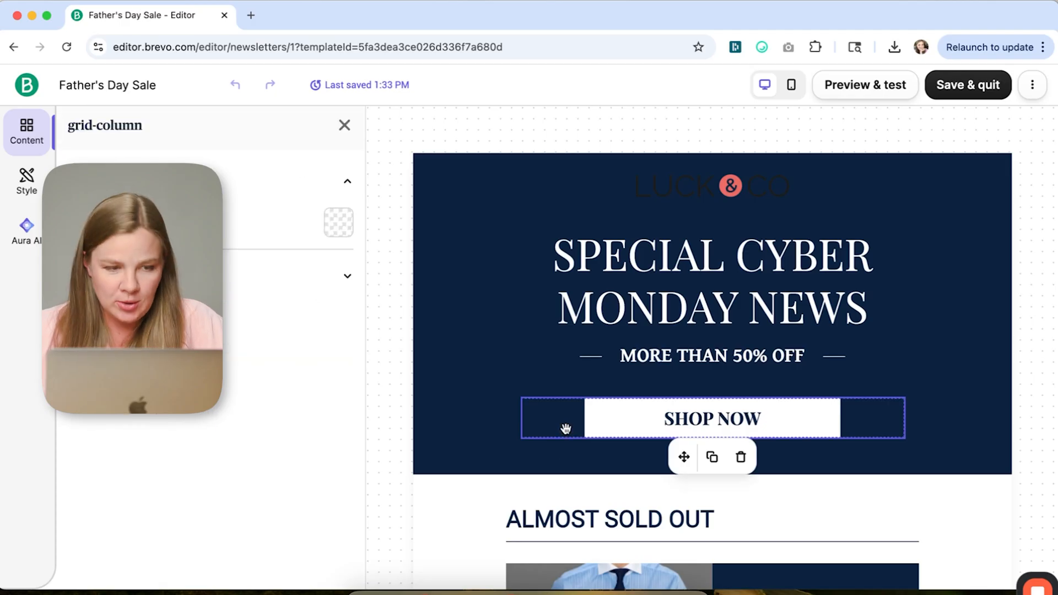
{"action": "left_click", "coordinate": [763, 431]}
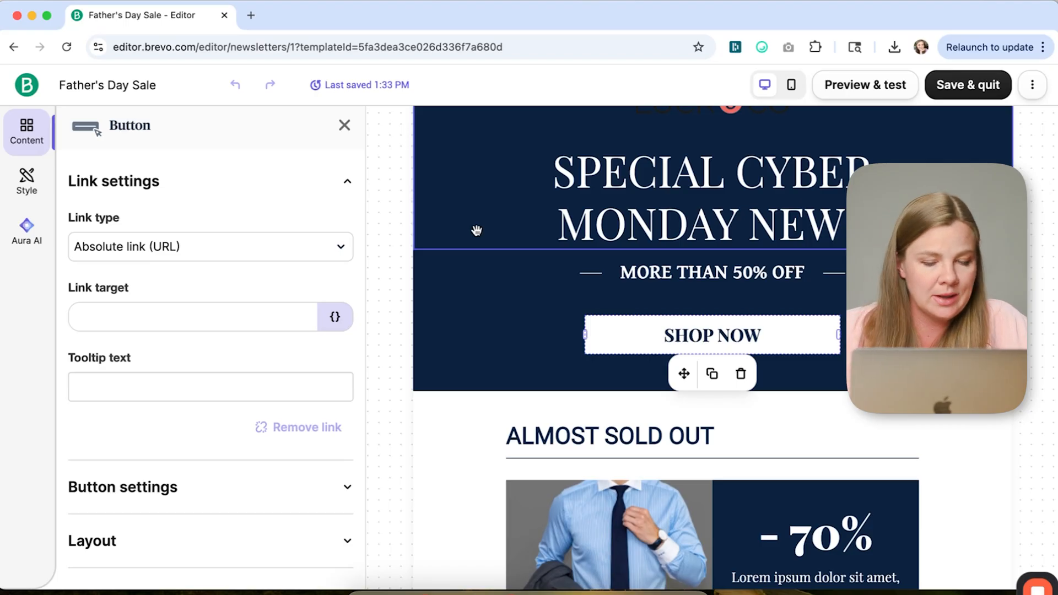
{"action": "left_click", "coordinate": [475, 229]}
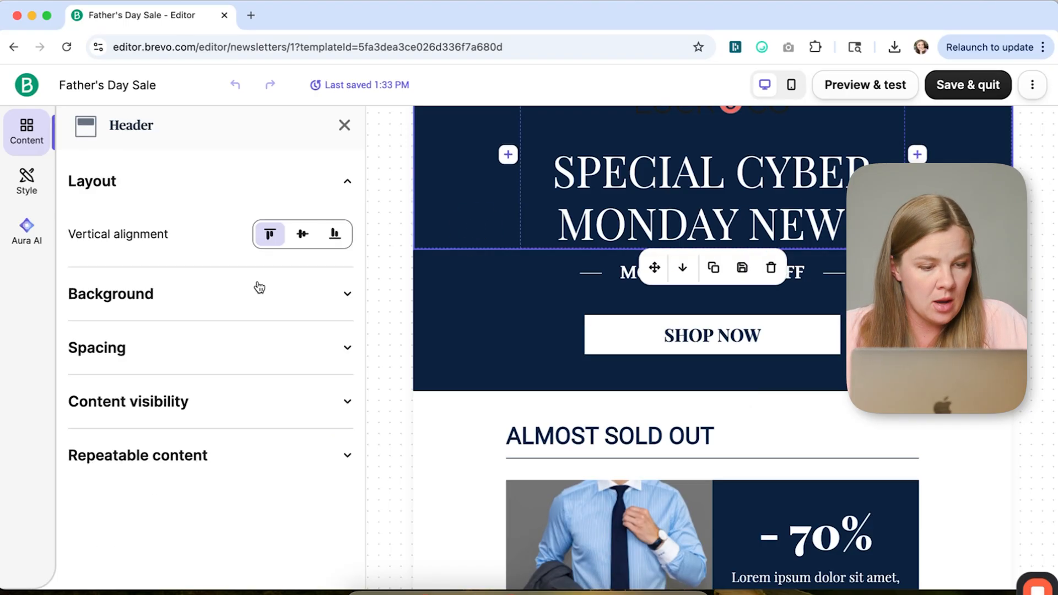
{"action": "left_click", "coordinate": [564, 339]}
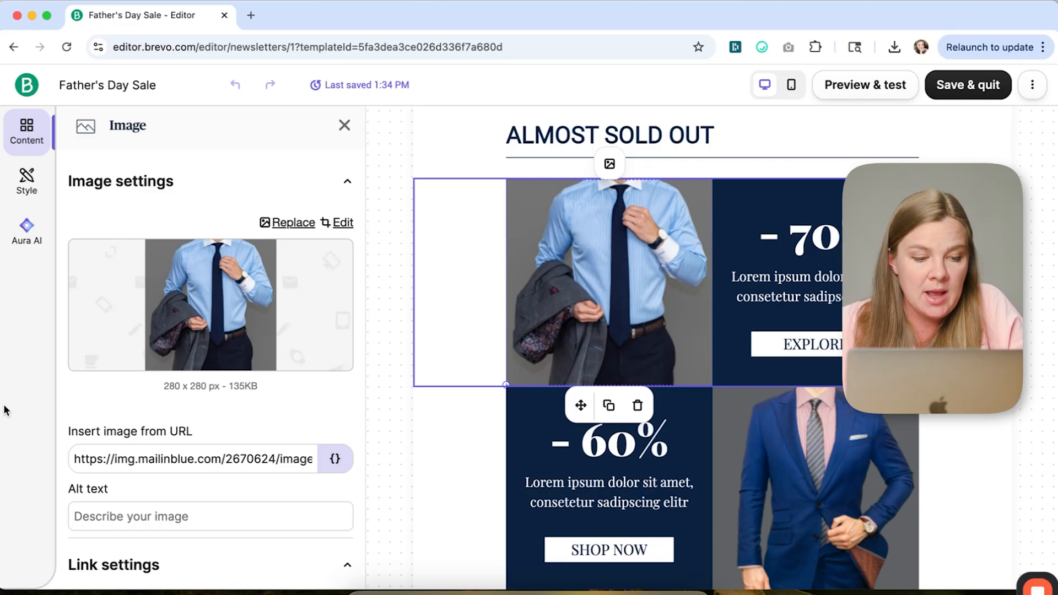
- Select the first product image block and open its alt text field
{"action": "scroll", "coordinate": [177, 442], "scroll_direction": "down", "scroll_amount": 5}
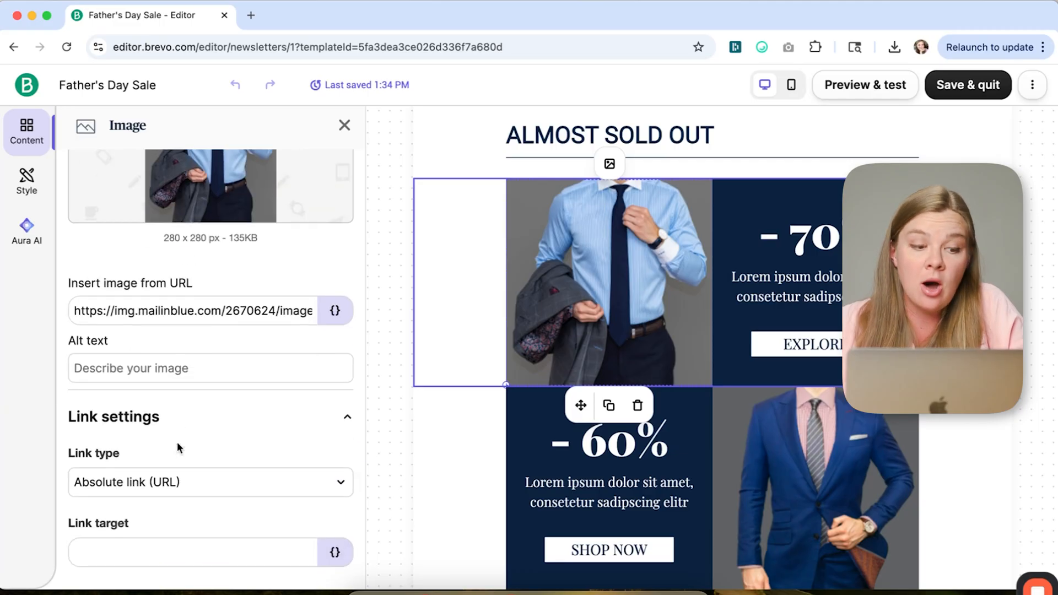
{"action": "left_click", "coordinate": [94, 365]}
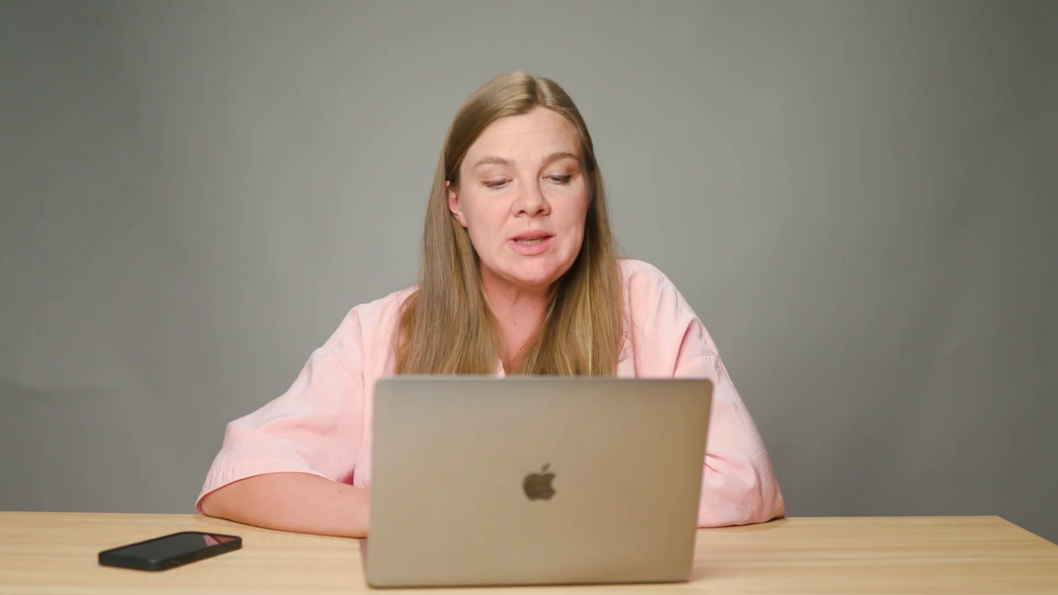
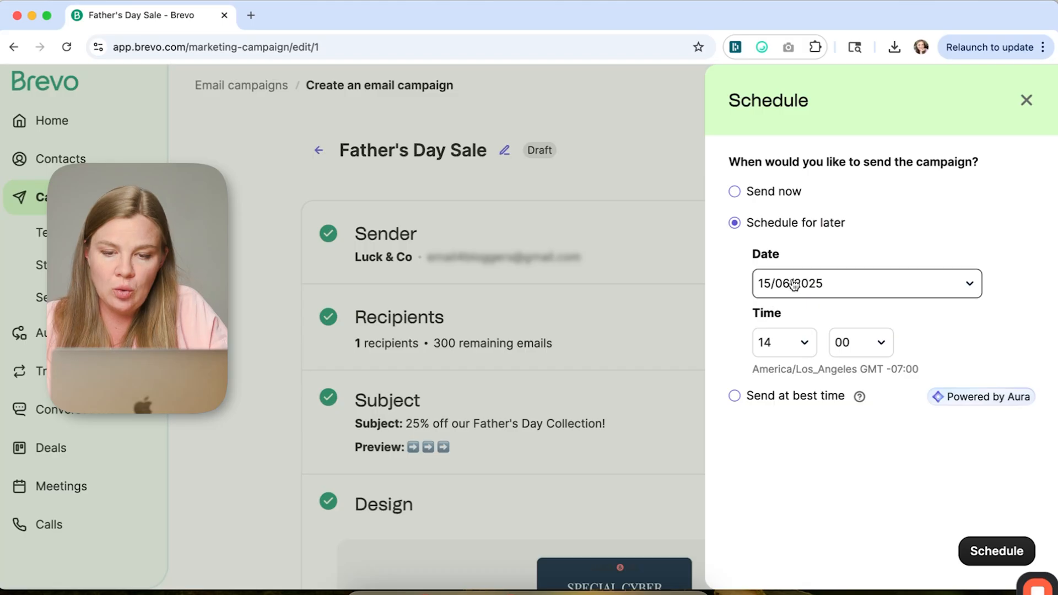
- Schedule the campaign for later on 15/06/2025 at 20:00
{"action": "left_click", "coordinate": [744, 303]}
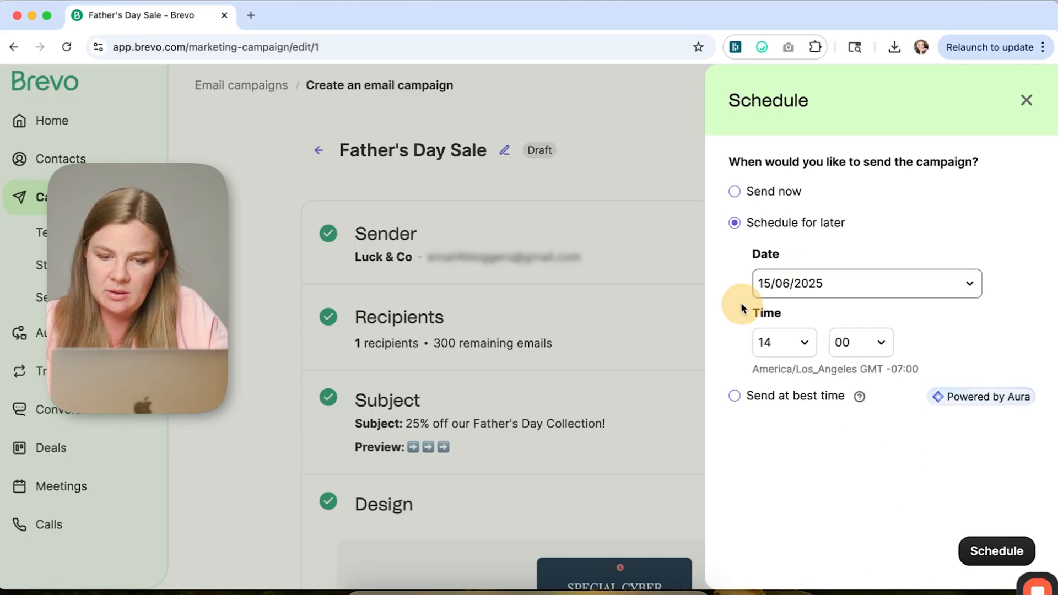
{"action": "left_click", "coordinate": [774, 355]}
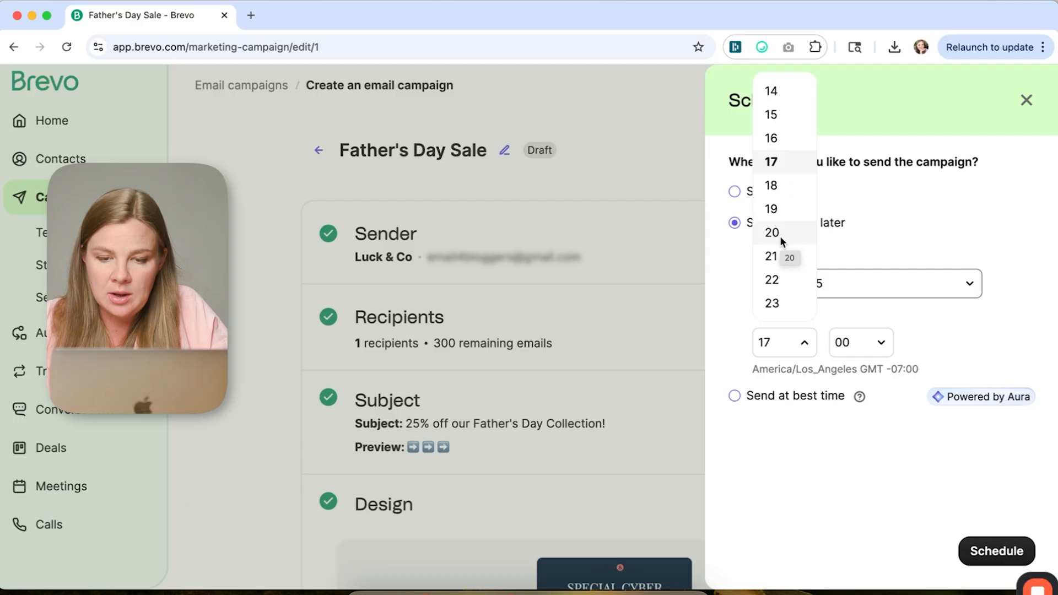
{"action": "left_click", "coordinate": [780, 235]}
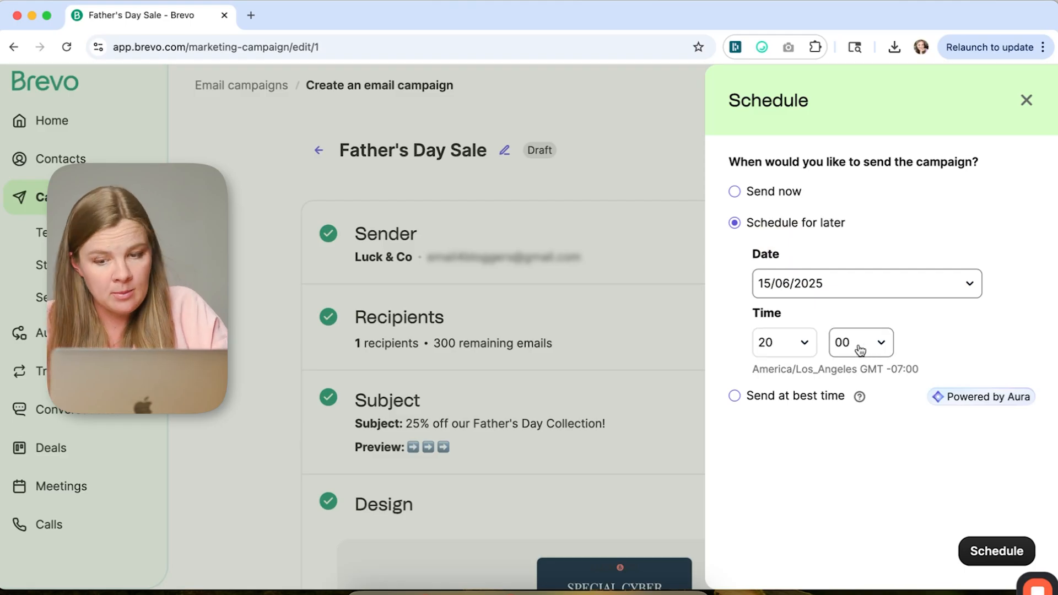
{"action": "triple_click", "coordinate": [895, 369]}
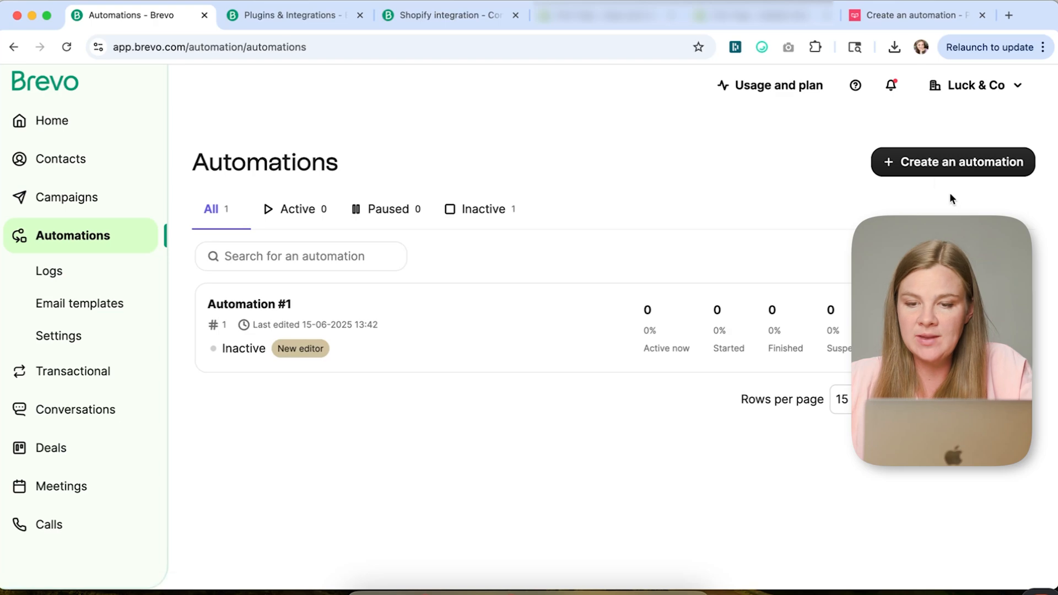
- Try to create a new automation from the pre-built Abandoned cart type
{"action": "left_click", "coordinate": [929, 165]}
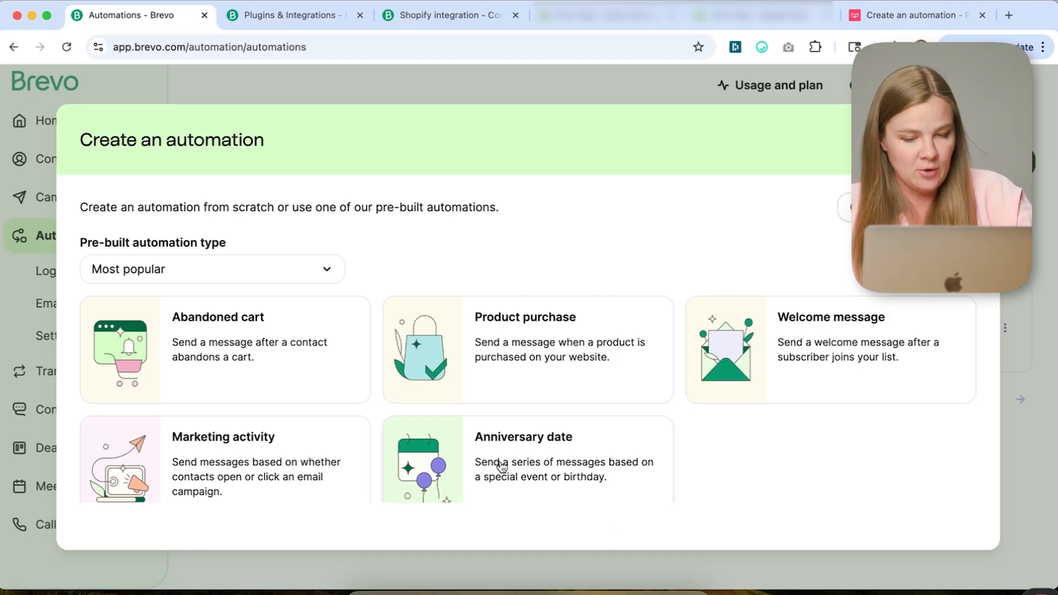
{"action": "left_click", "coordinate": [209, 370]}
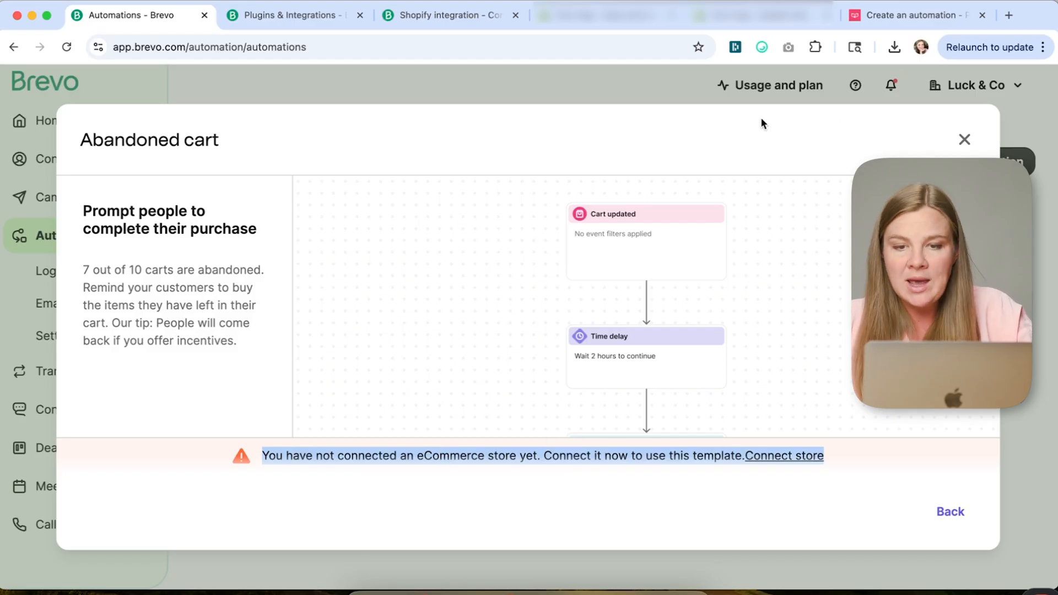
- Switch to the PushOwl dashboard tab and start an Abandoned cart automation, advancing to its email step
{"action": "left_click", "coordinate": [862, 15]}
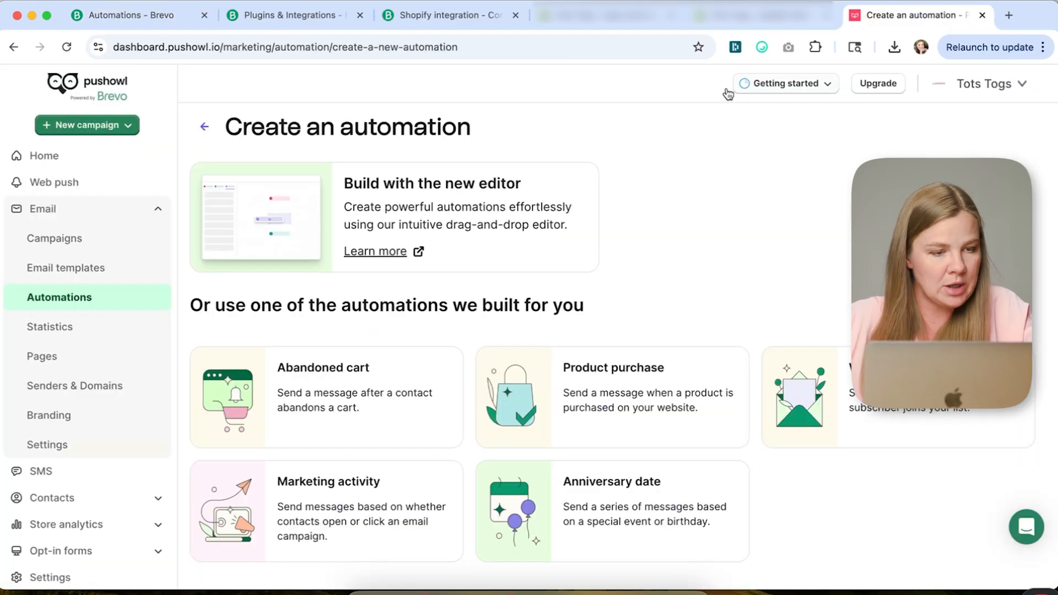
{"action": "scroll", "coordinate": [185, 164], "scroll_direction": "up", "scroll_amount": 1}
{"action": "scroll", "coordinate": [279, 143], "scroll_direction": "down", "scroll_amount": 1}
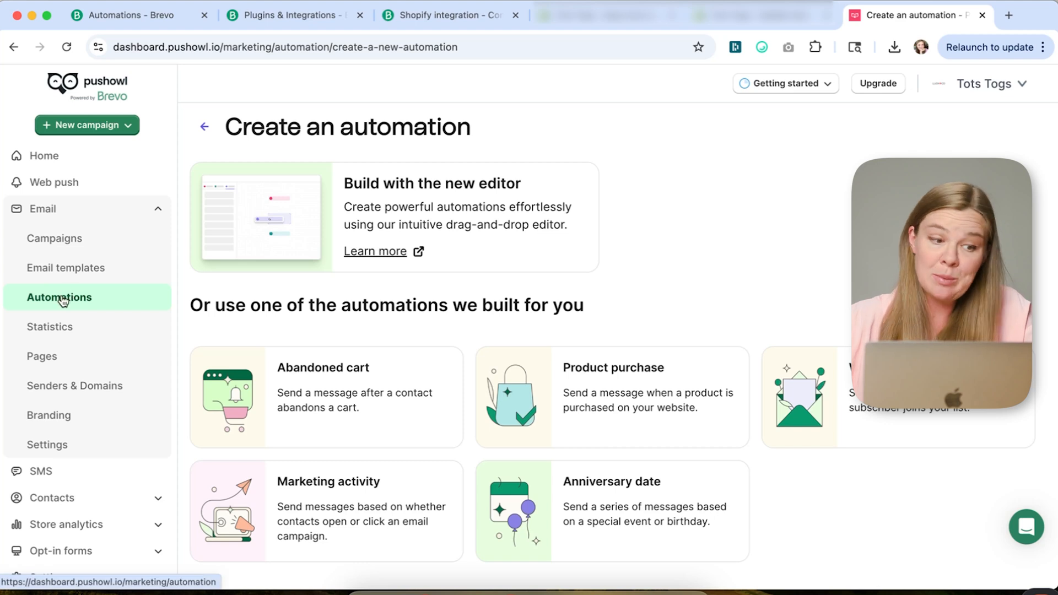
{"action": "left_click", "coordinate": [321, 381]}
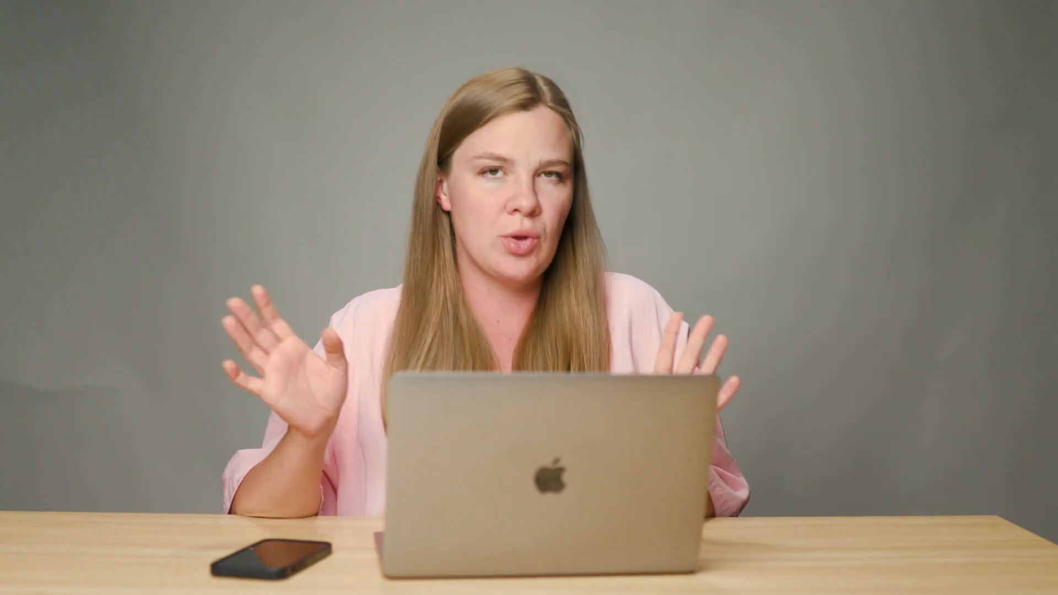
{"action": "left_click", "coordinate": [374, 563]}
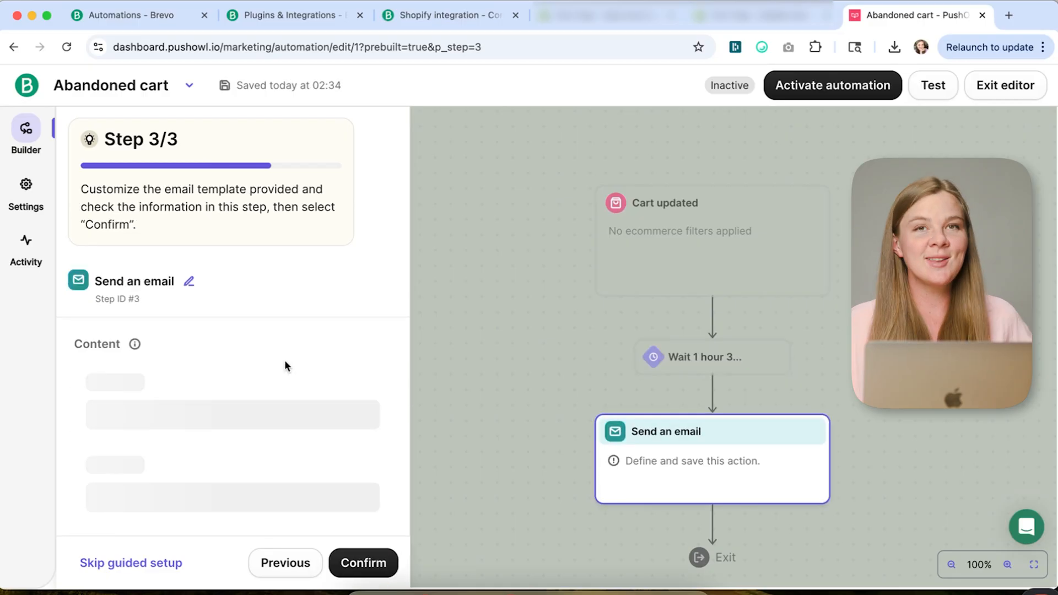
- Review the Send an email step's message preview, event data options and subject line
{"action": "scroll", "coordinate": [285, 364], "scroll_direction": "down", "scroll_amount": 4}
{"action": "scroll", "coordinate": [286, 367], "scroll_direction": "up", "scroll_amount": 1}
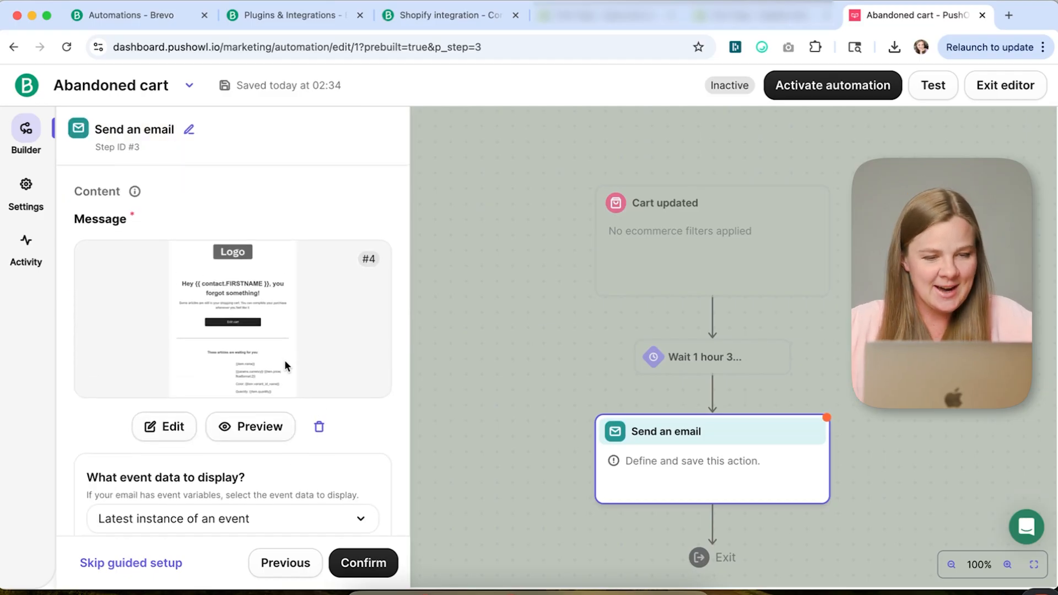
{"action": "scroll", "coordinate": [319, 354], "scroll_direction": "up", "scroll_amount": 1}
{"action": "scroll", "coordinate": [290, 336], "scroll_direction": "down", "scroll_amount": 1}
{"action": "scroll", "coordinate": [290, 335], "scroll_direction": "up", "scroll_amount": 2}
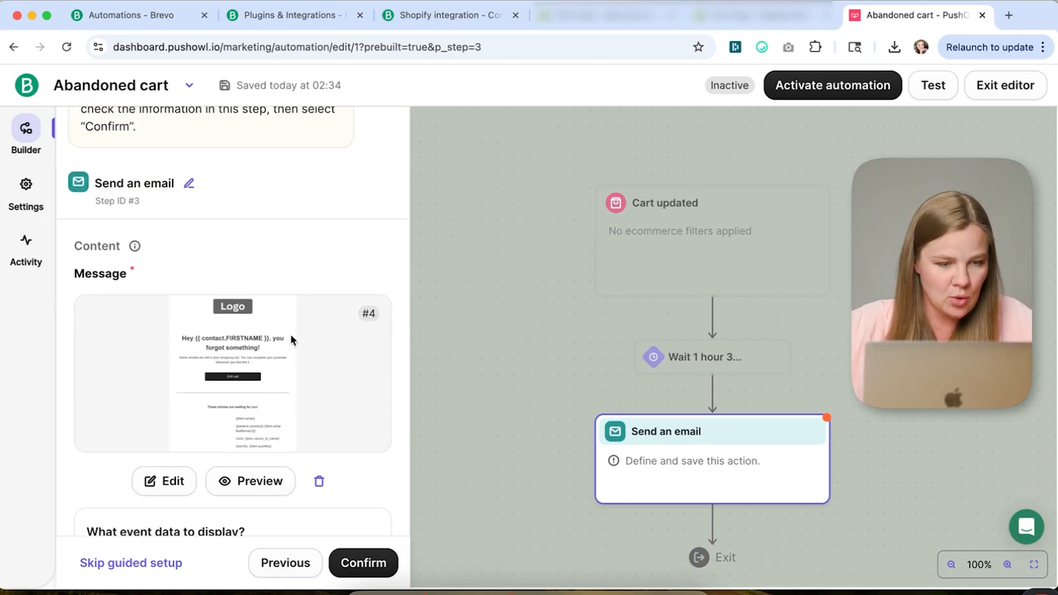
{"action": "scroll", "coordinate": [232, 426], "scroll_direction": "down", "scroll_amount": 2}
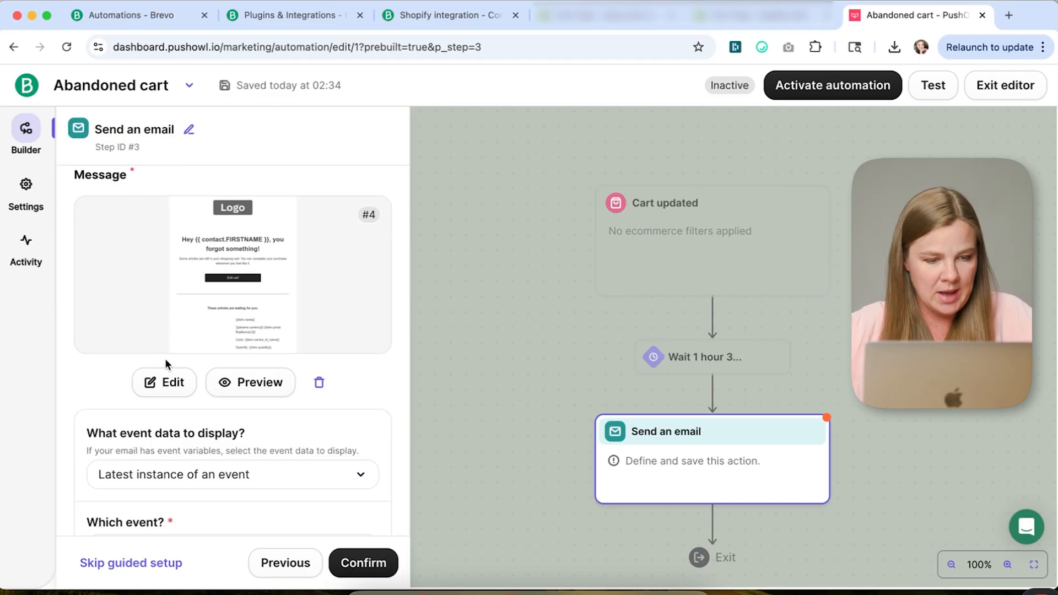
{"action": "scroll", "coordinate": [210, 364], "scroll_direction": "down", "scroll_amount": 3}
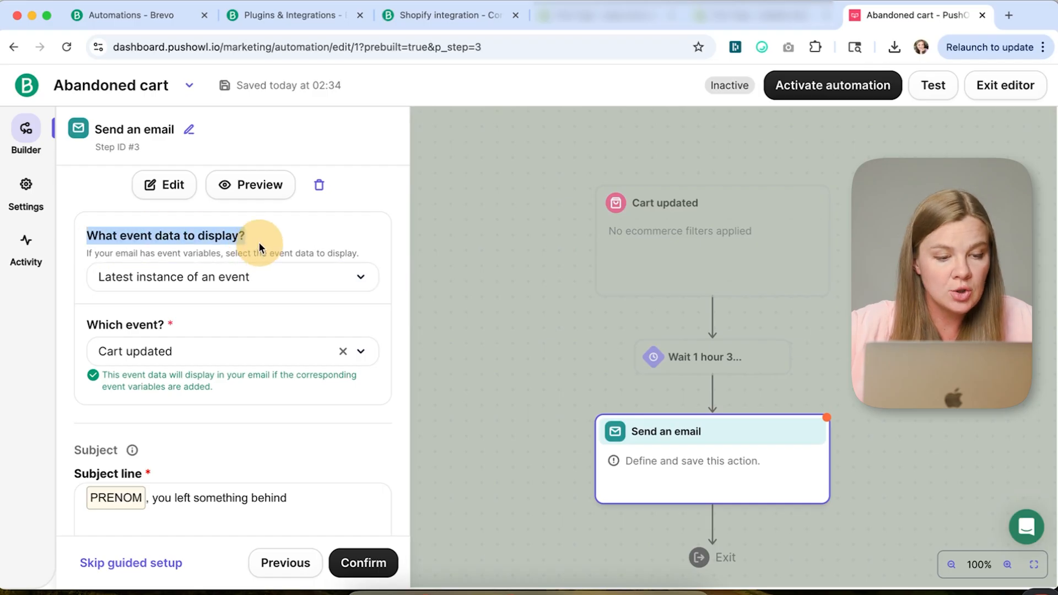
{"action": "left_click", "coordinate": [213, 290]}
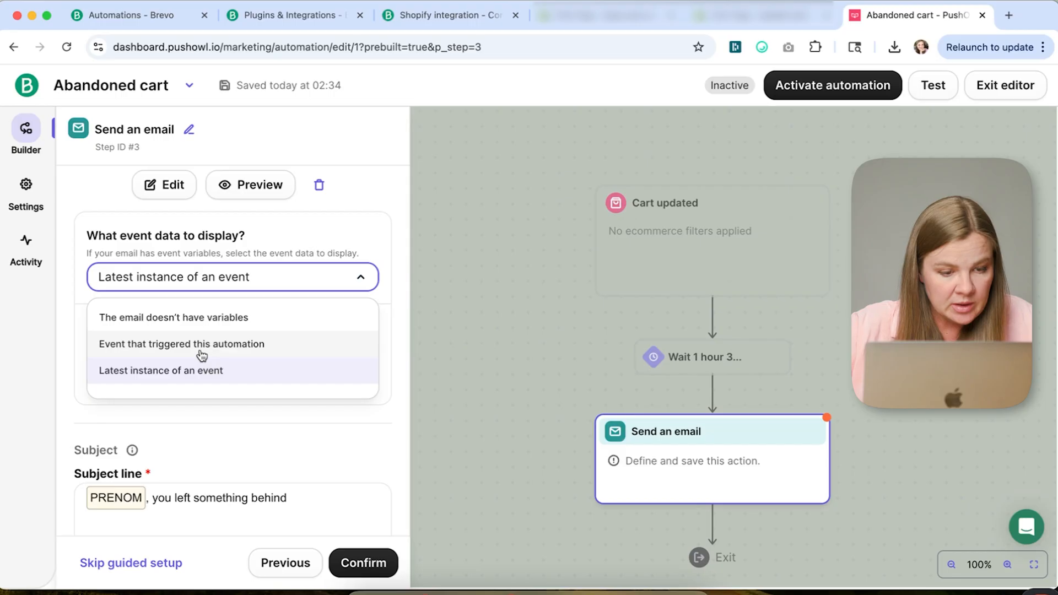
{"action": "left_click", "coordinate": [398, 345]}
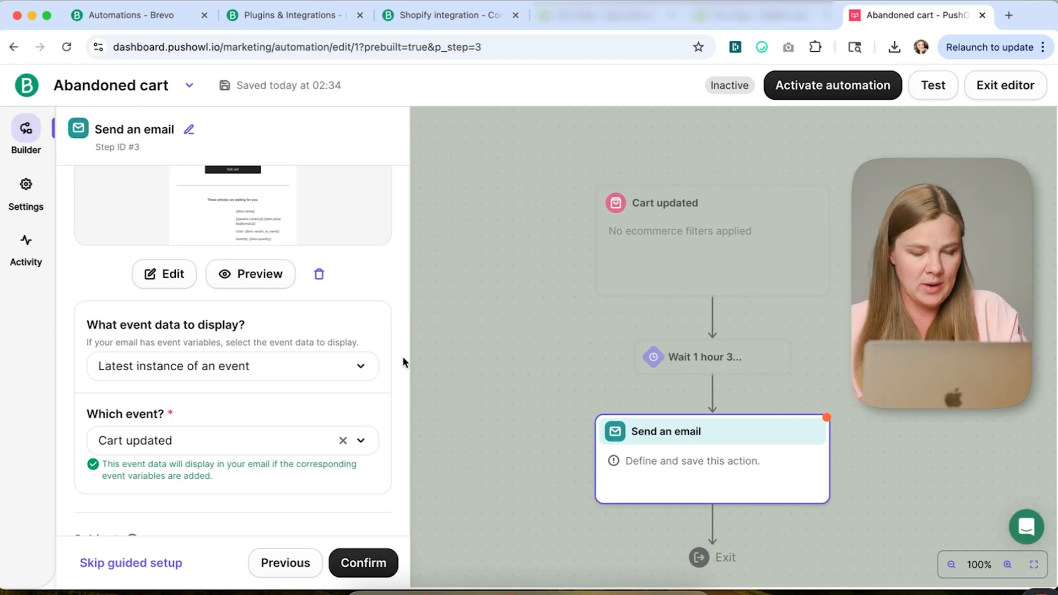
{"action": "left_click", "coordinate": [311, 371]}
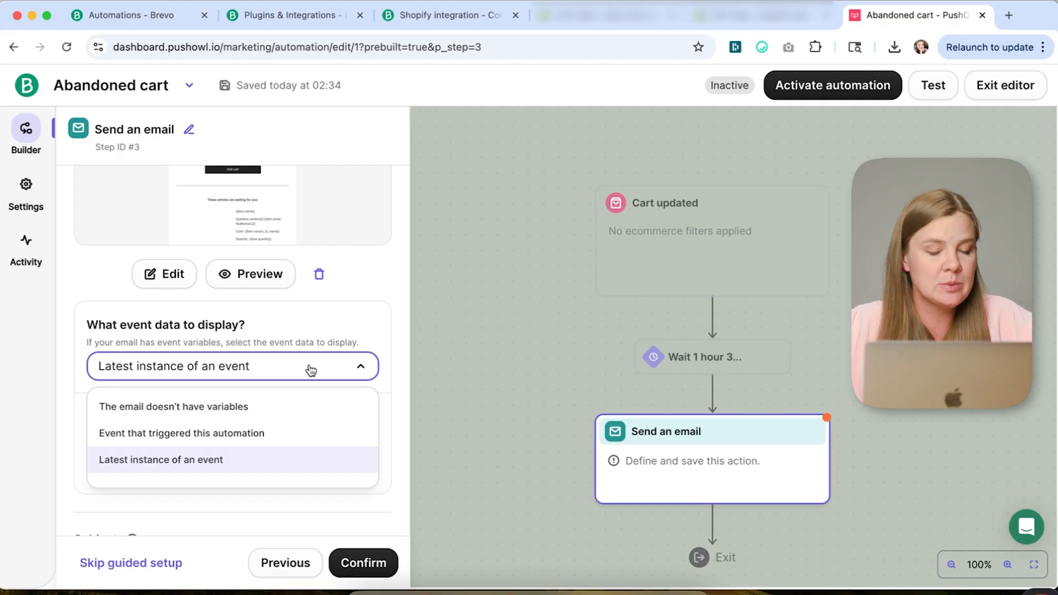
{"action": "left_click", "coordinate": [396, 324]}
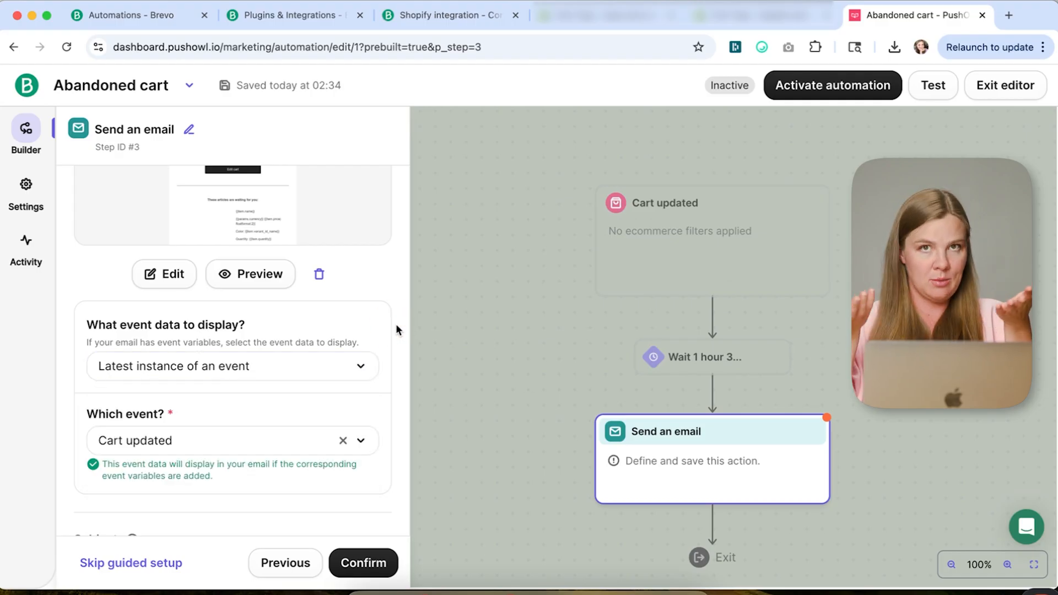
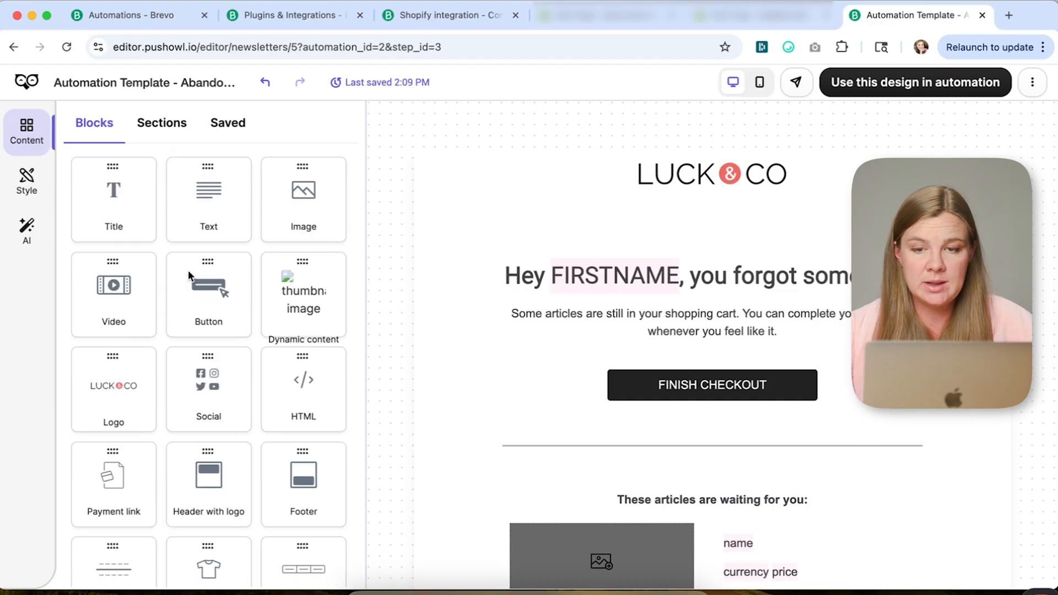
- Apply the email design to the automation and add a 1-day Time delay after the email step
{"action": "left_click", "coordinate": [961, 83]}
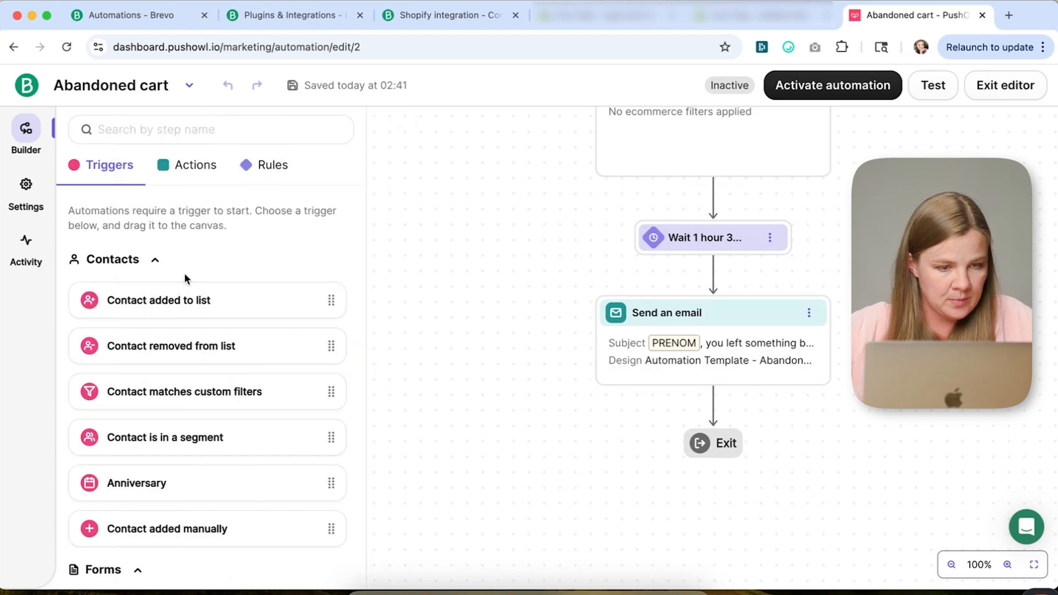
{"action": "scroll", "coordinate": [181, 278], "scroll_direction": "down", "scroll_amount": 5}
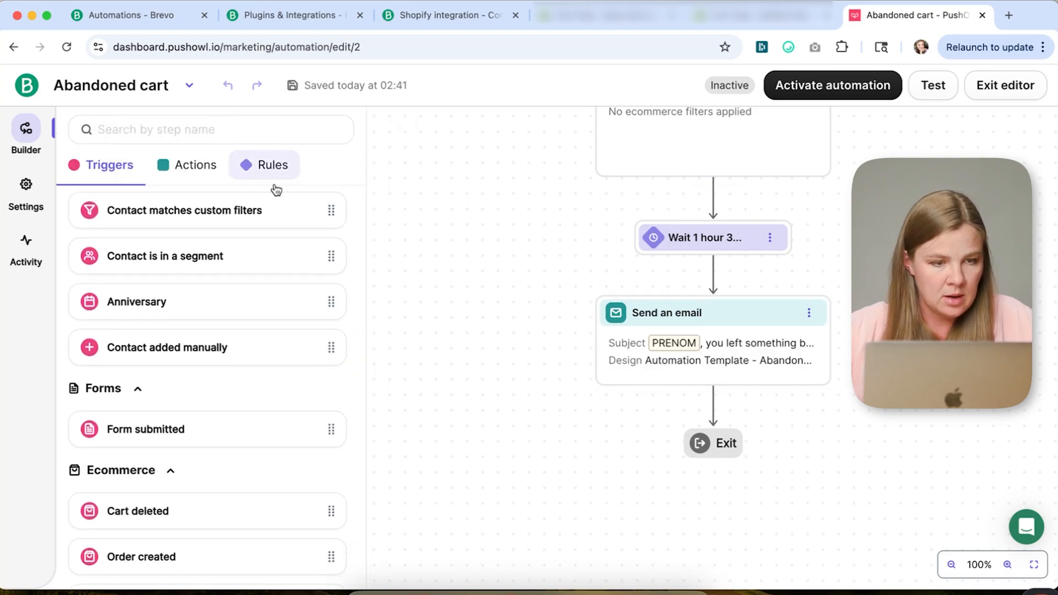
{"action": "left_click", "coordinate": [193, 177]}
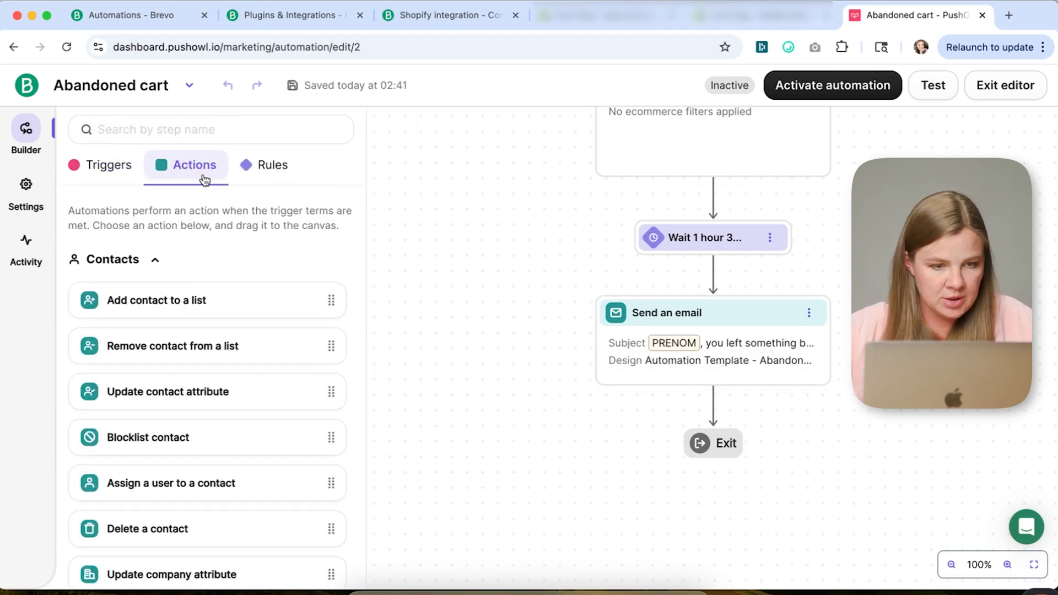
{"action": "left_click", "coordinate": [268, 165]}
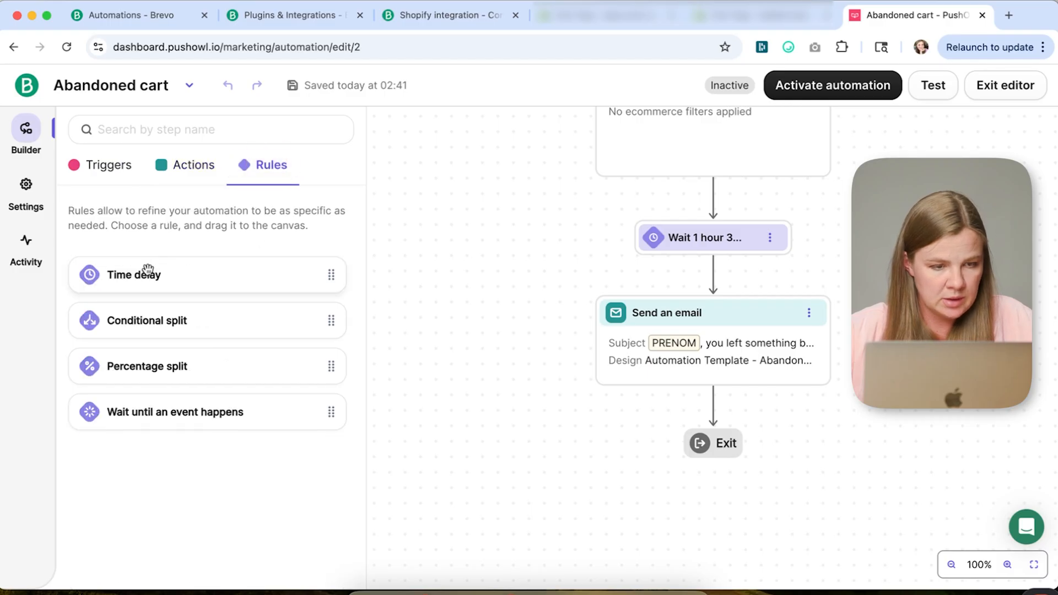
{"action": "left_click_drag", "start_coordinate": [168, 273], "coordinate": [723, 413]}
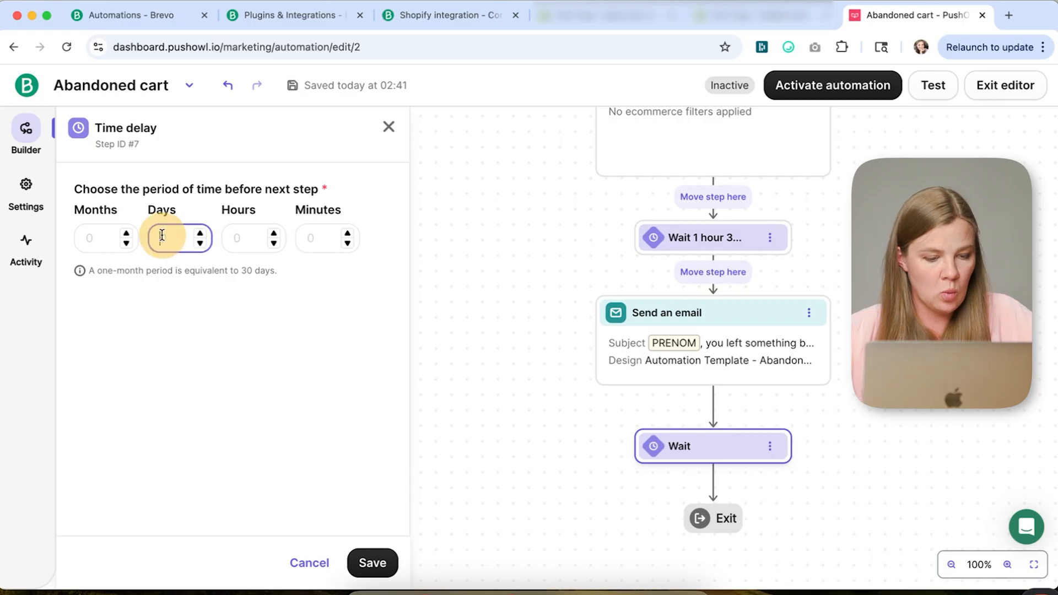
{"action": "left_click", "coordinate": [370, 565]}
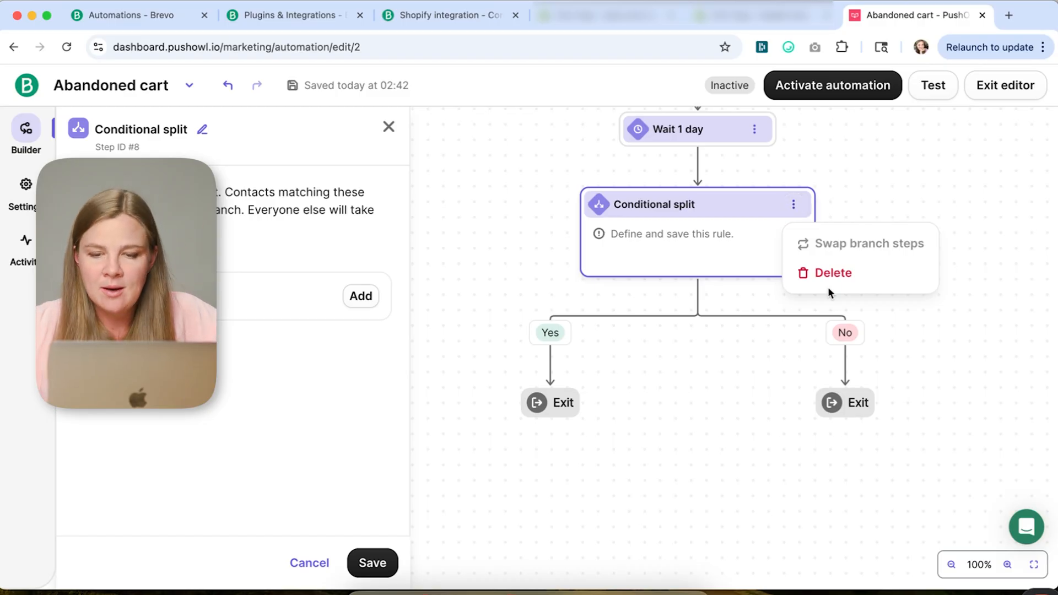
- Delete the conditional split placed below the 1-day wait
{"action": "left_click", "coordinate": [832, 274]}
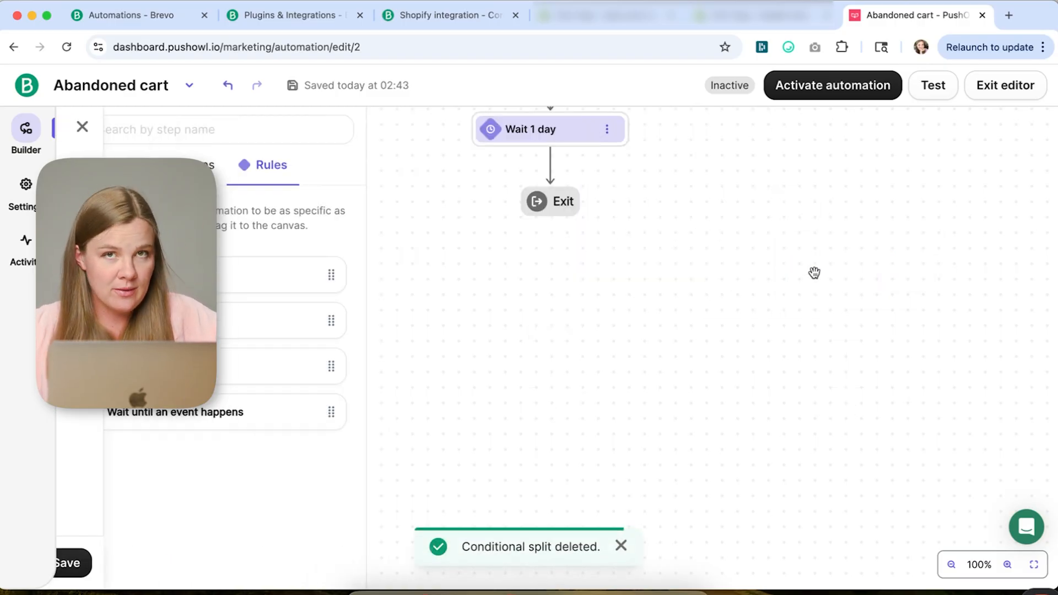
{"action": "scroll", "coordinate": [503, 290], "scroll_direction": "up", "scroll_amount": 3}
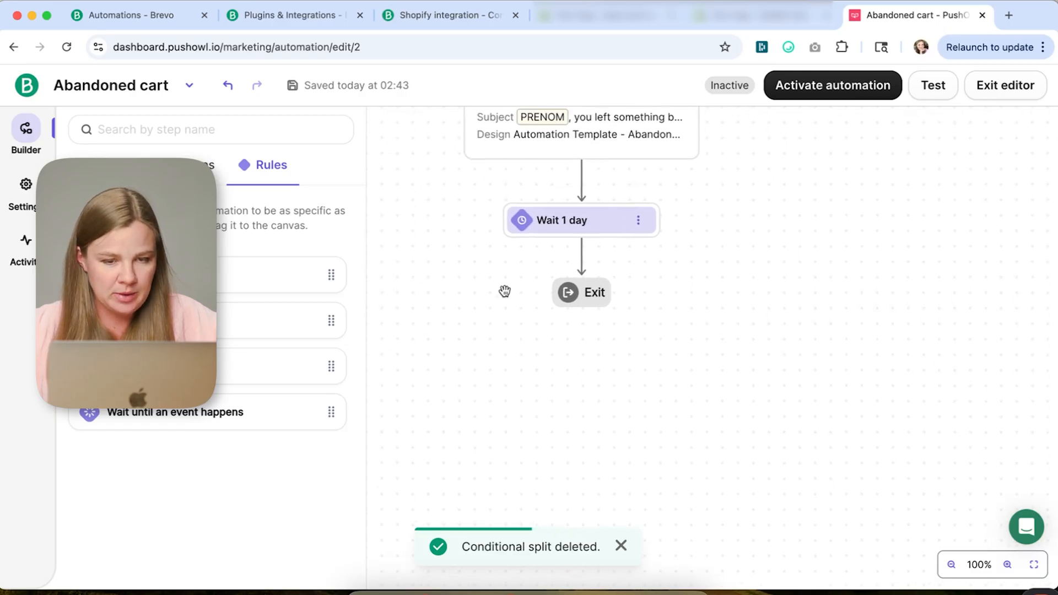
{"action": "scroll", "coordinate": [505, 291], "scroll_direction": "up", "scroll_amount": 1}
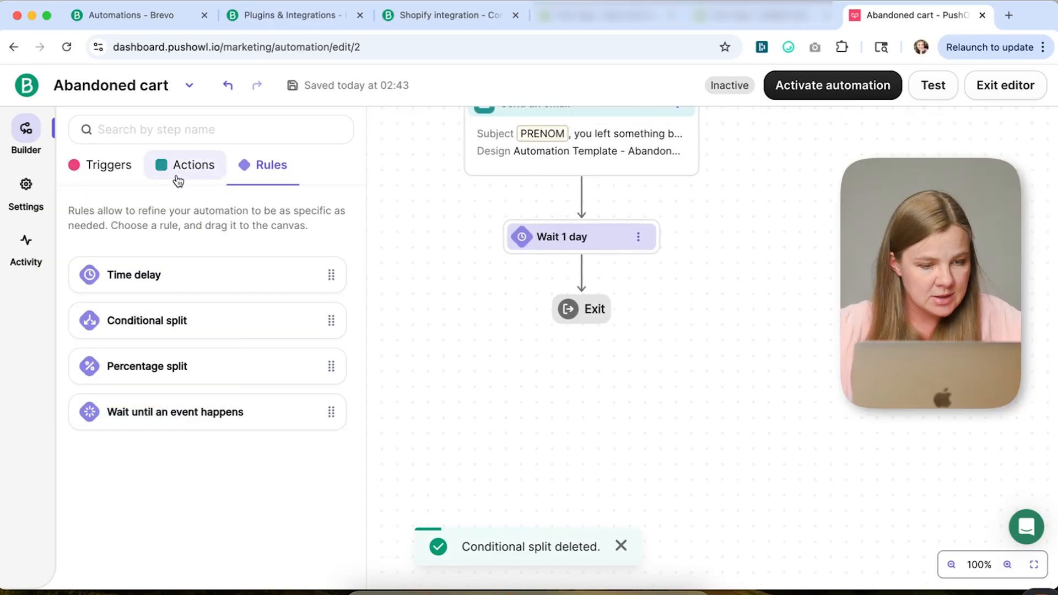
- Add a Send an email action after the 1-day wait
{"action": "left_click", "coordinate": [178, 181]}
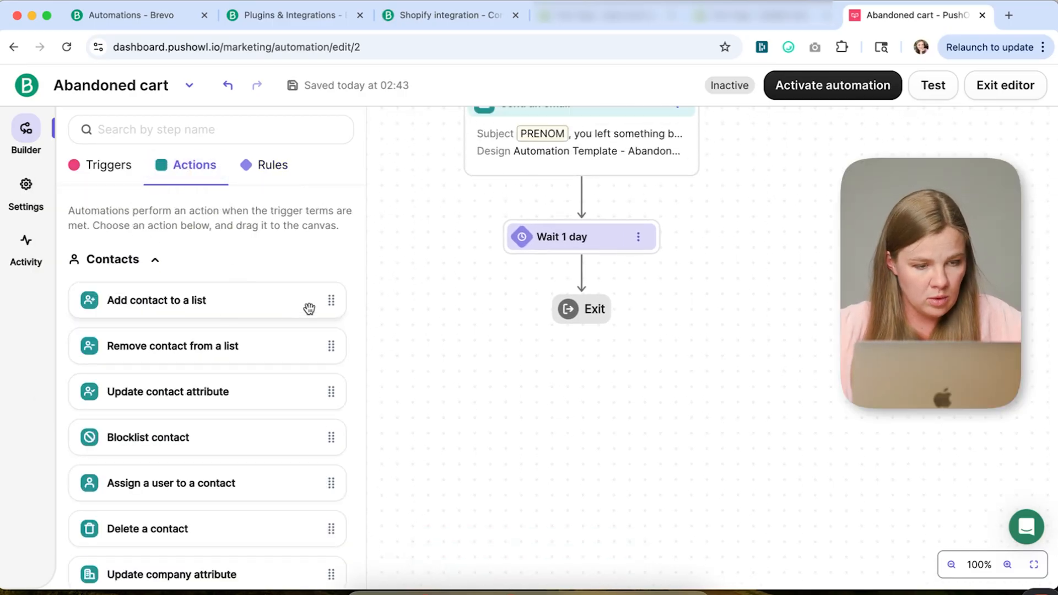
{"action": "scroll", "coordinate": [310, 309], "scroll_direction": "down", "scroll_amount": 5}
{"action": "scroll", "coordinate": [309, 309], "scroll_direction": "down", "scroll_amount": 6}
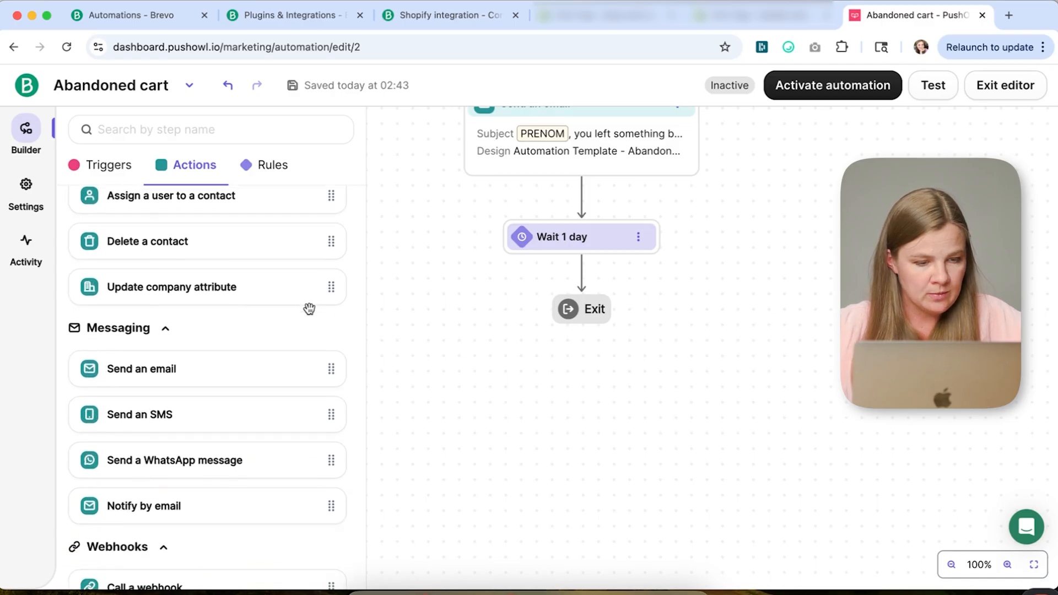
{"action": "left_click_drag", "start_coordinate": [171, 369], "coordinate": [587, 285]}
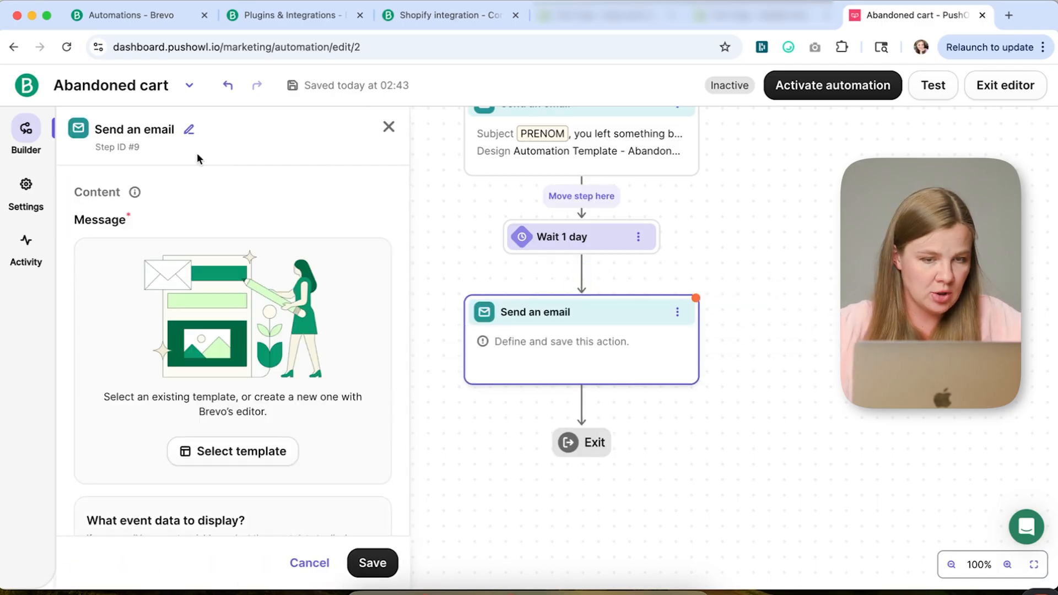
{"action": "left_click", "coordinate": [385, 130]}
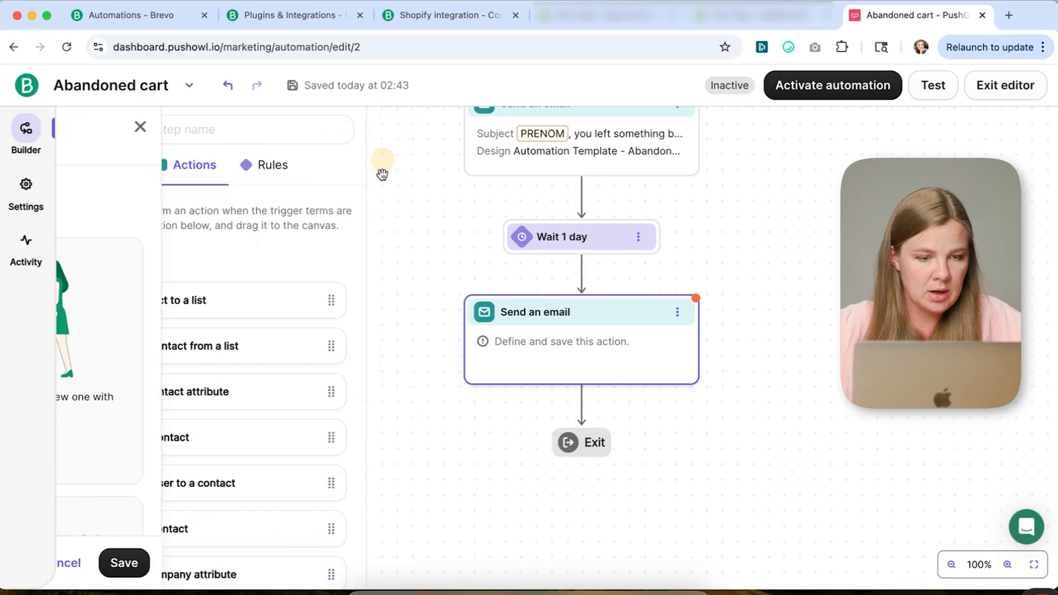
- Add a Send an SMS action below the new email step and choose Promotional SMS as its type
{"action": "scroll", "coordinate": [243, 448], "scroll_direction": "down", "scroll_amount": 3}
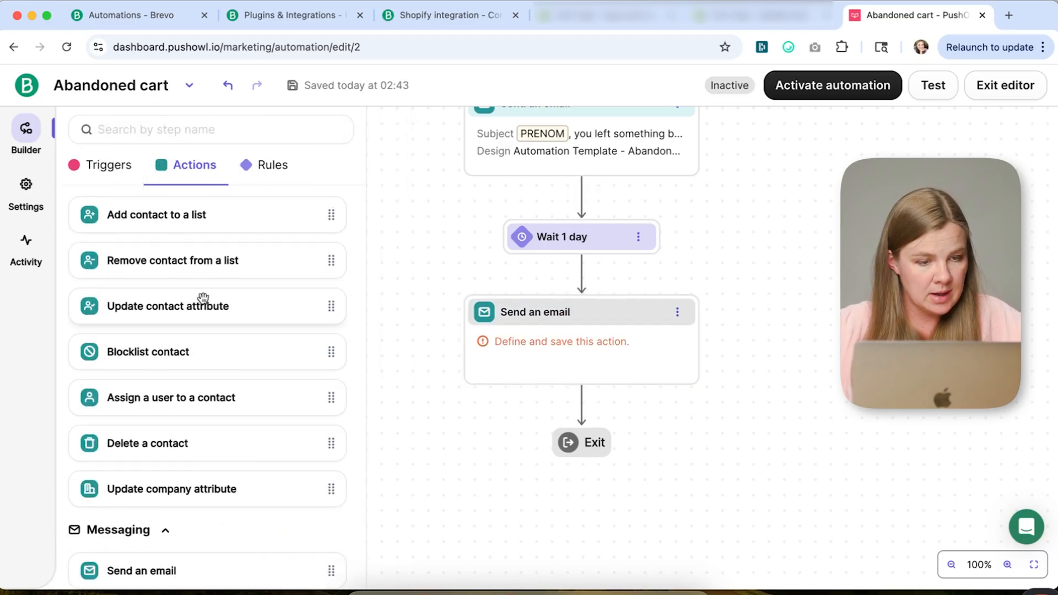
{"action": "scroll", "coordinate": [200, 303], "scroll_direction": "up", "scroll_amount": 3}
{"action": "scroll", "coordinate": [227, 310], "scroll_direction": "down", "scroll_amount": 5}
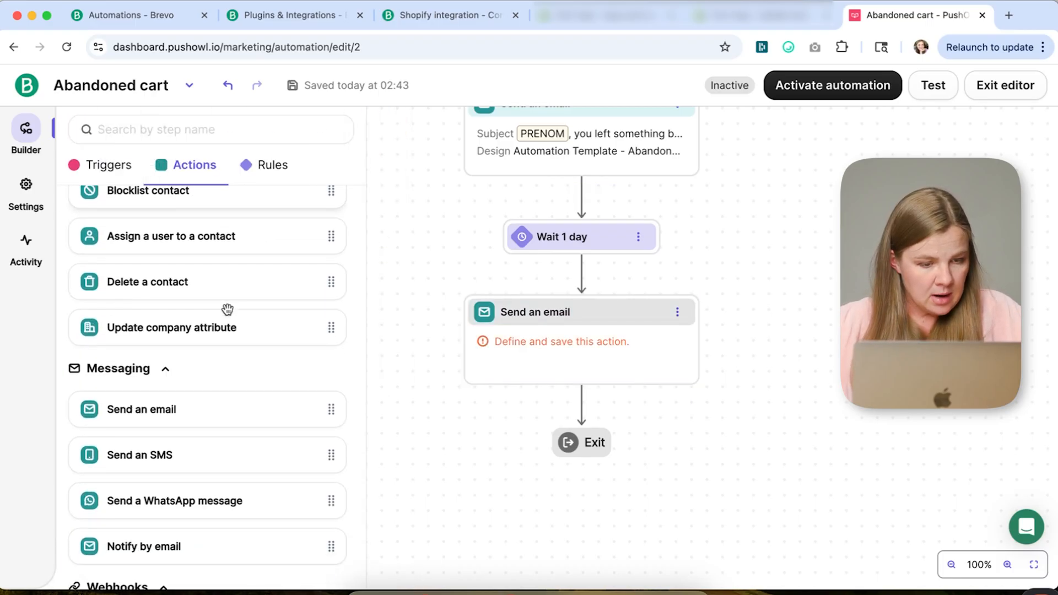
{"action": "scroll", "coordinate": [227, 309], "scroll_direction": "down", "scroll_amount": 3}
{"action": "left_click_drag", "start_coordinate": [160, 381], "coordinate": [587, 415]}
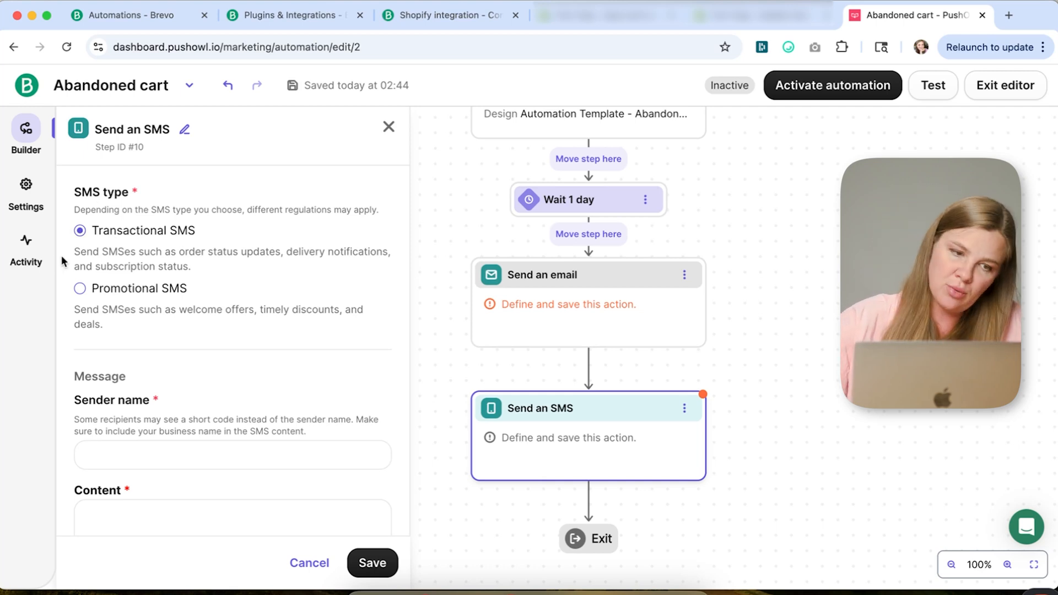
{"action": "left_click_drag", "start_coordinate": [76, 252], "coordinate": [234, 269]}
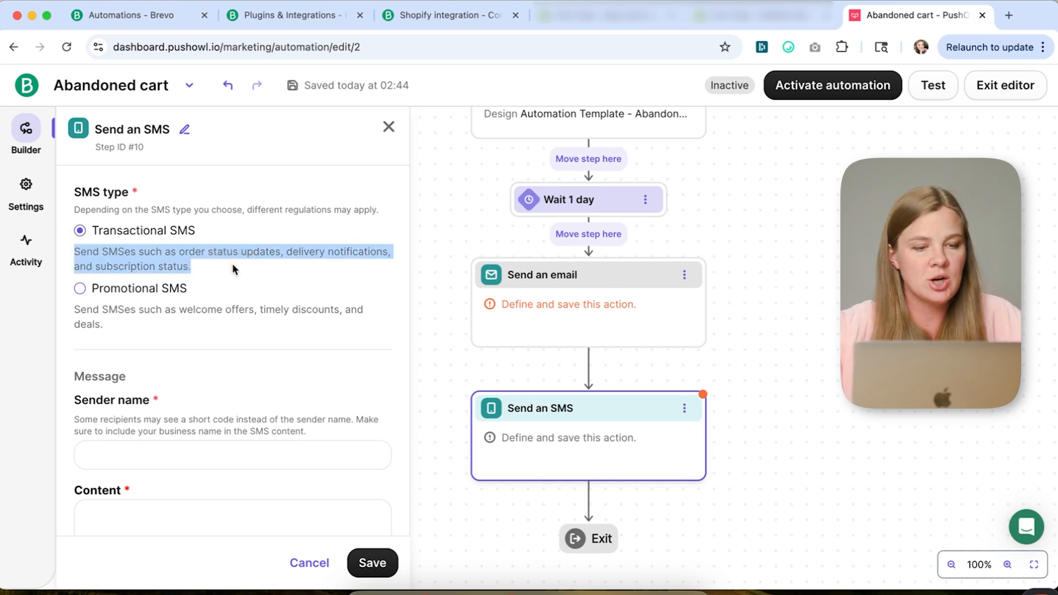
{"action": "left_click", "coordinate": [126, 297]}
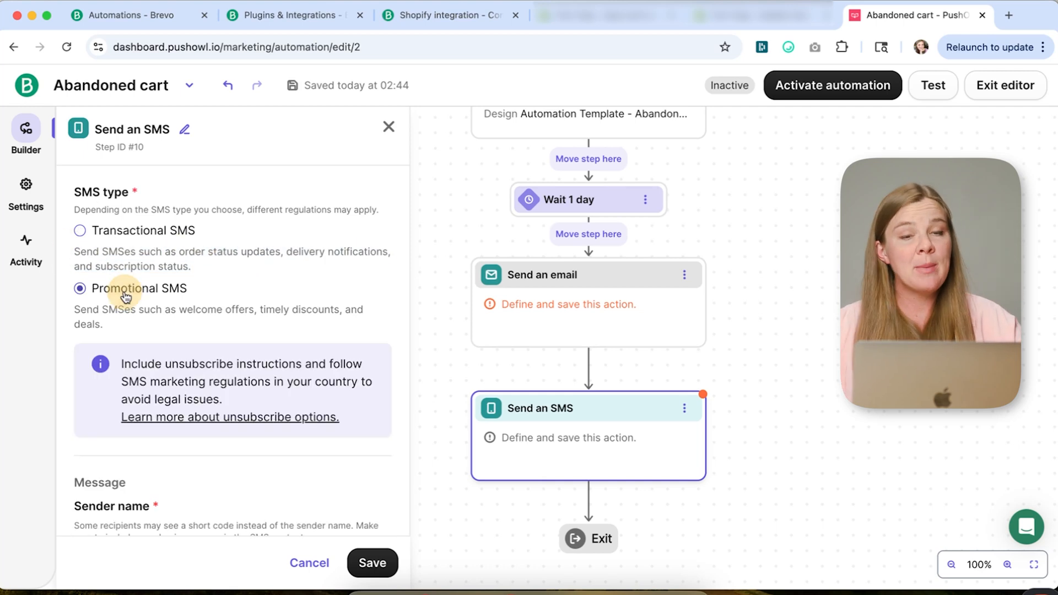
{"action": "scroll", "coordinate": [126, 297], "scroll_direction": "down", "scroll_amount": 3}
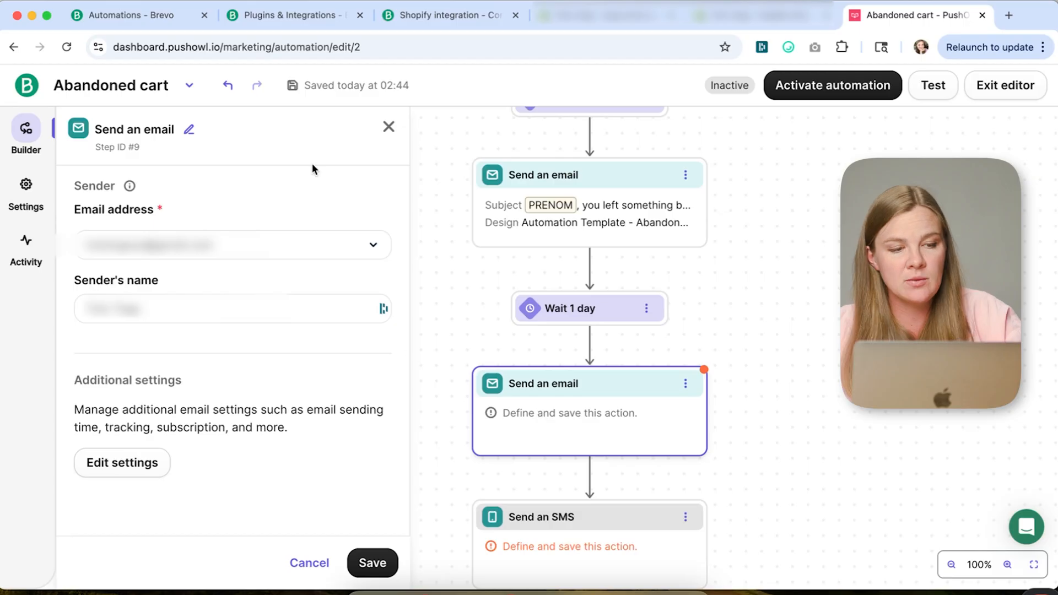
- Duplicate the first Send an email step and move the copy below the 1-day wait
{"action": "left_click", "coordinate": [389, 128]}
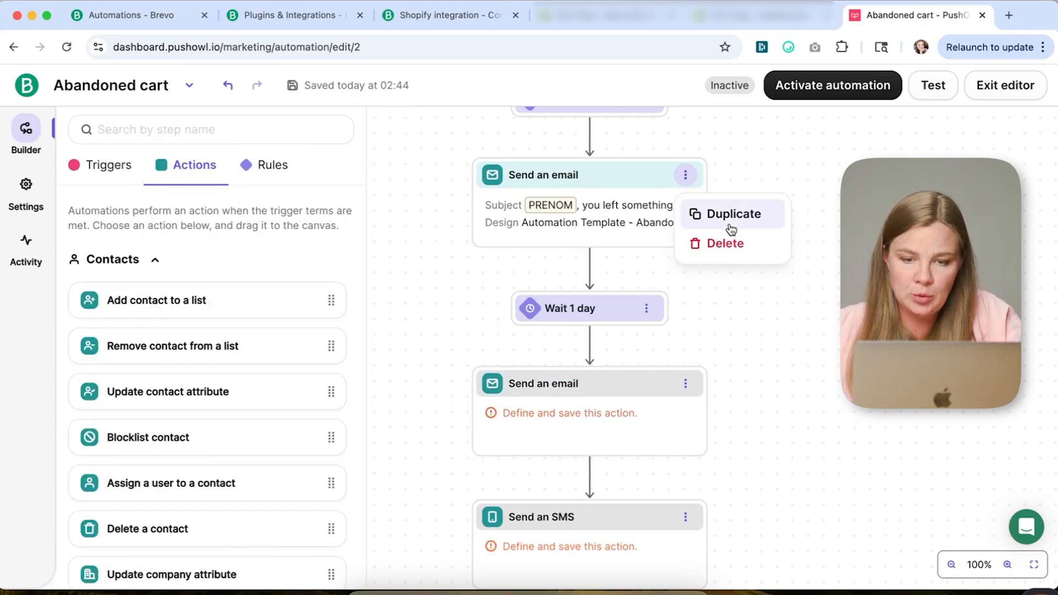
{"action": "scroll", "coordinate": [562, 281], "scroll_direction": "down", "scroll_amount": 2}
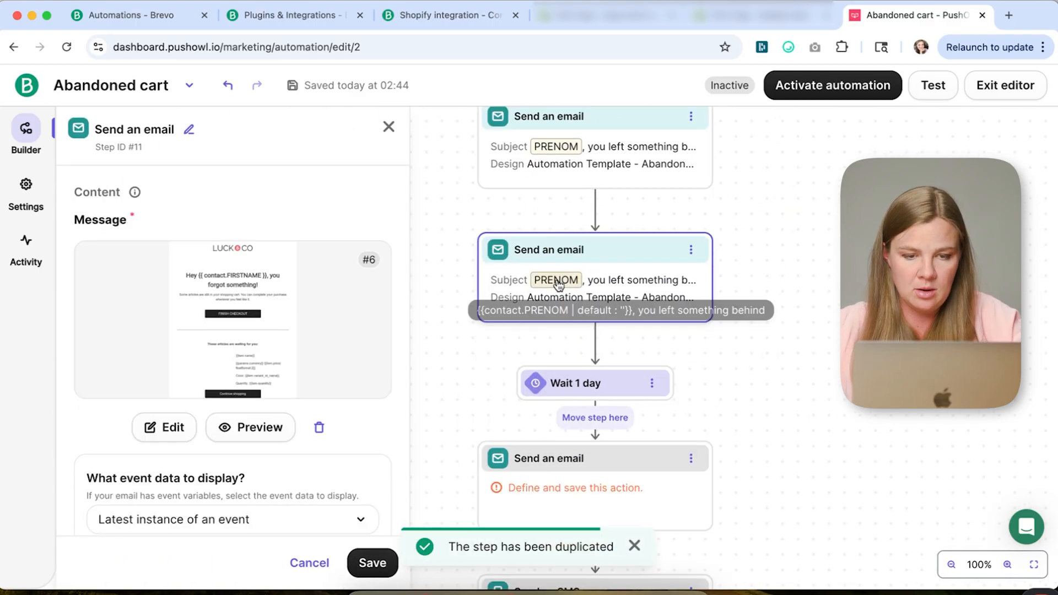
{"action": "scroll", "coordinate": [557, 280], "scroll_direction": "down", "scroll_amount": 1}
{"action": "left_click_drag", "start_coordinate": [605, 151], "coordinate": [627, 331]}
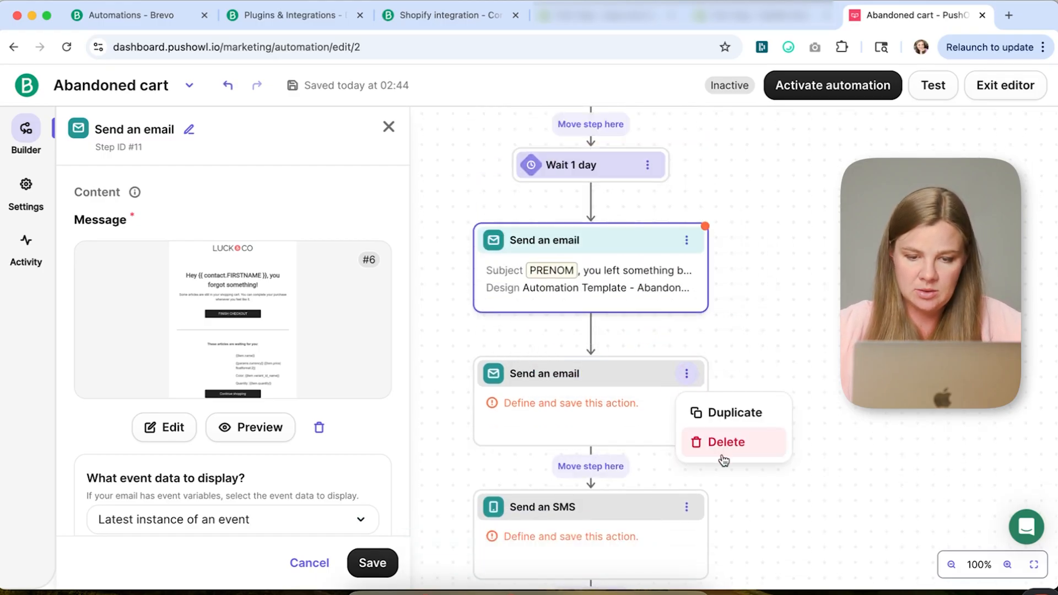
- Delete the undefined Send an email step, saving the open step when prompted
{"action": "left_click", "coordinate": [723, 453]}
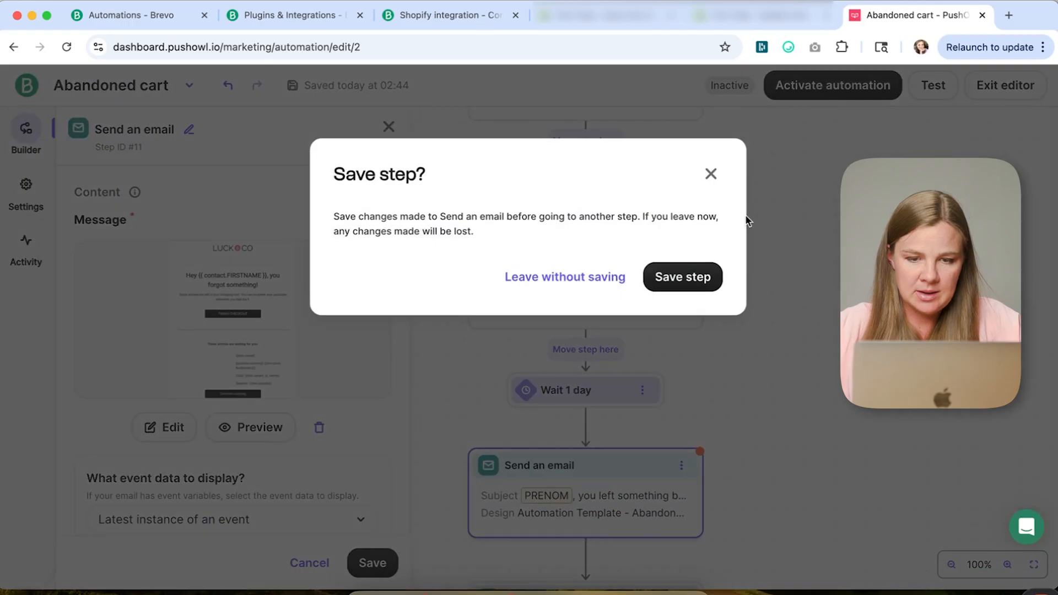
{"action": "left_click", "coordinate": [684, 275]}
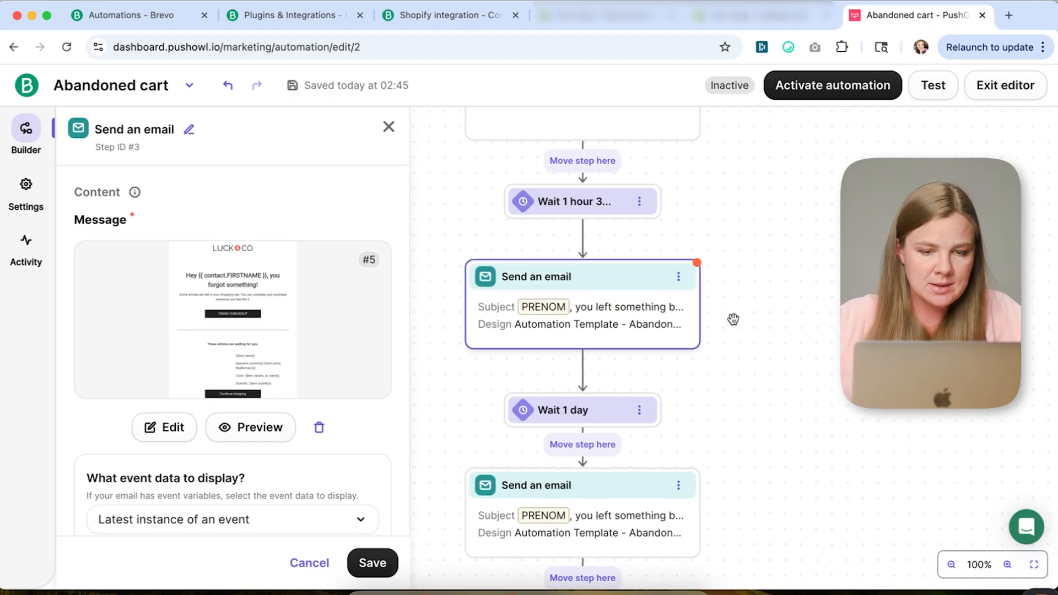
- Try to rename the first Send an email step and save it
{"action": "left_click", "coordinate": [189, 133]}
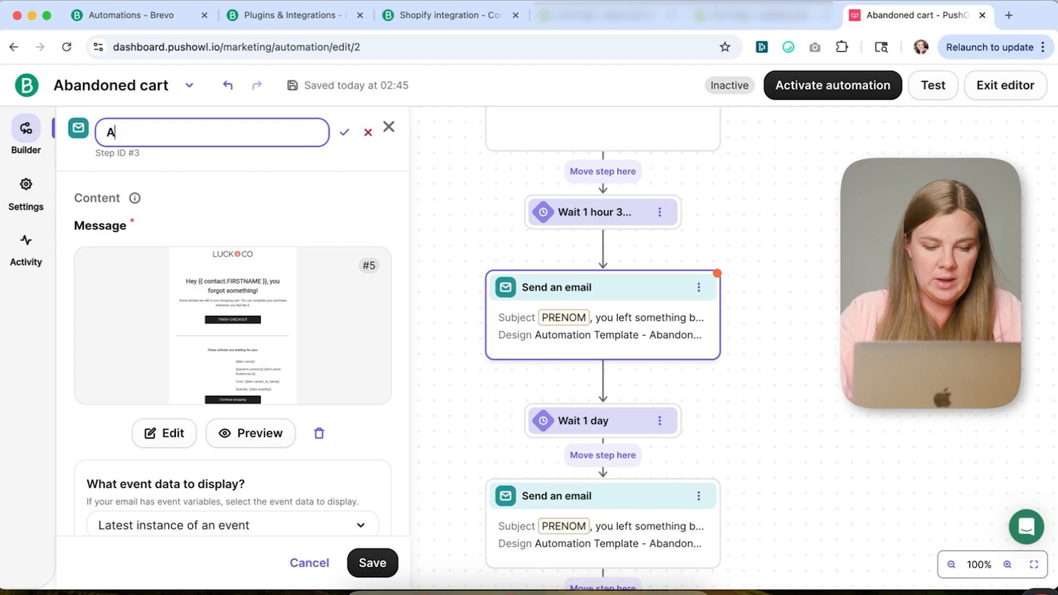
{"action": "left_click", "coordinate": [372, 563]}
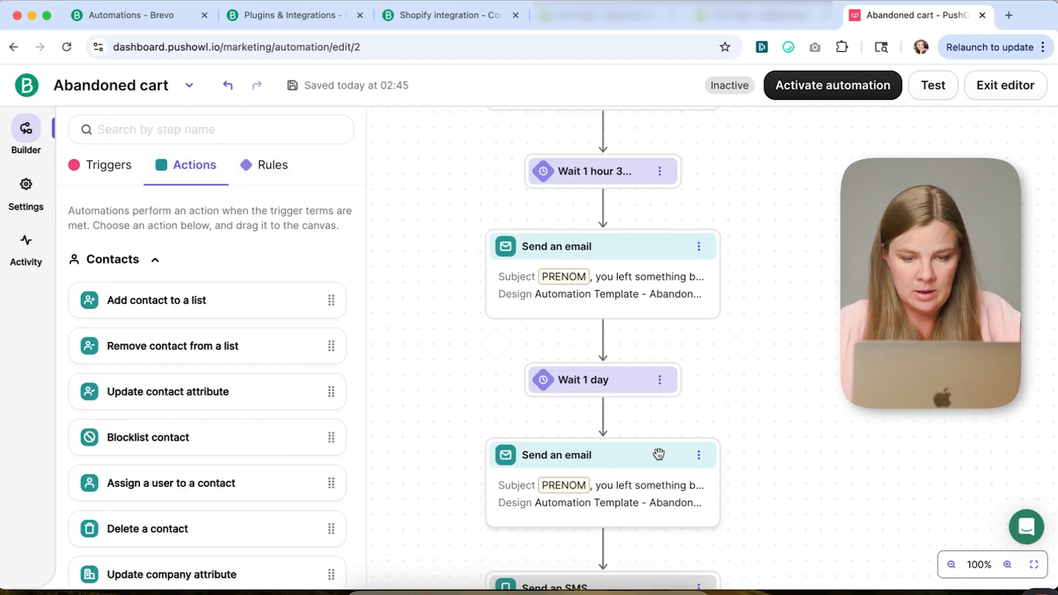
- Rename the duplicated email step to AC Email 2 and save it
{"action": "left_click", "coordinate": [637, 467]}
{"action": "left_click", "coordinate": [190, 133]}
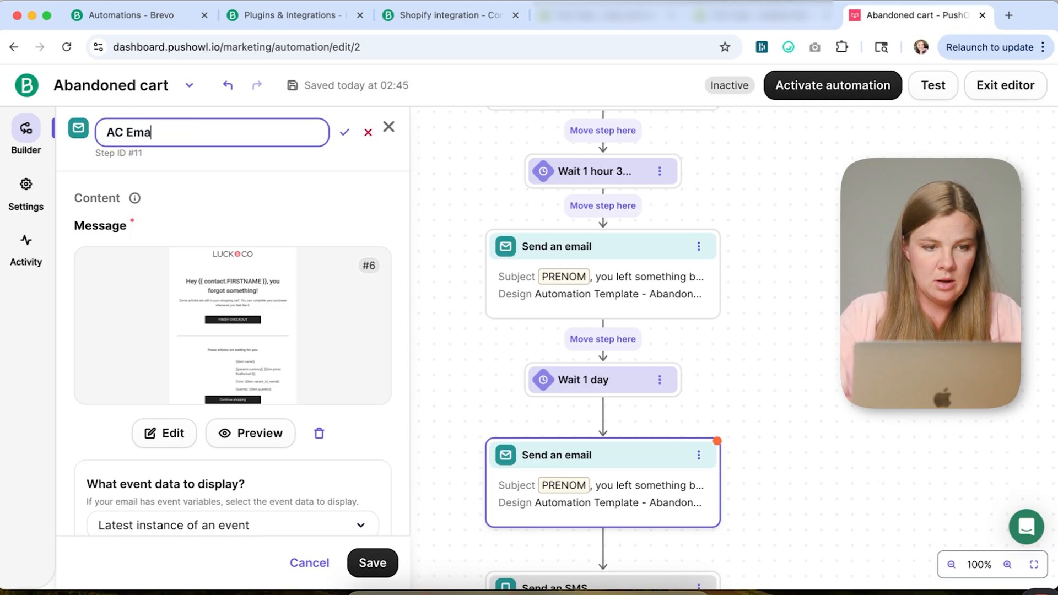
{"action": "type", "text": "AC Email 2"}
{"action": "left_click", "coordinate": [368, 563]}
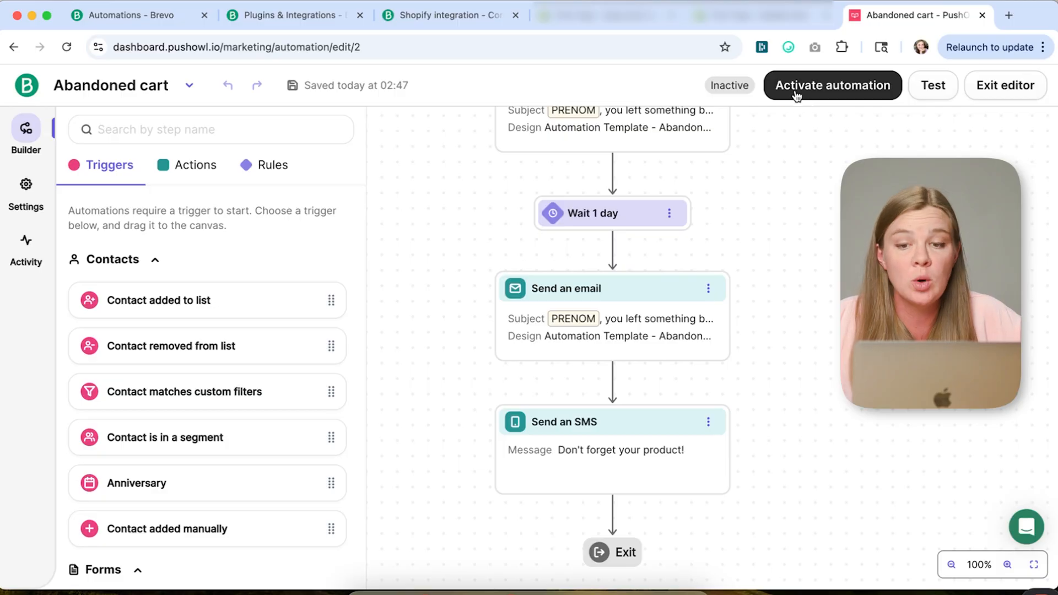
- Open the automation activation dialog and review its re-entry and exit condition options
{"action": "left_click", "coordinate": [797, 96]}
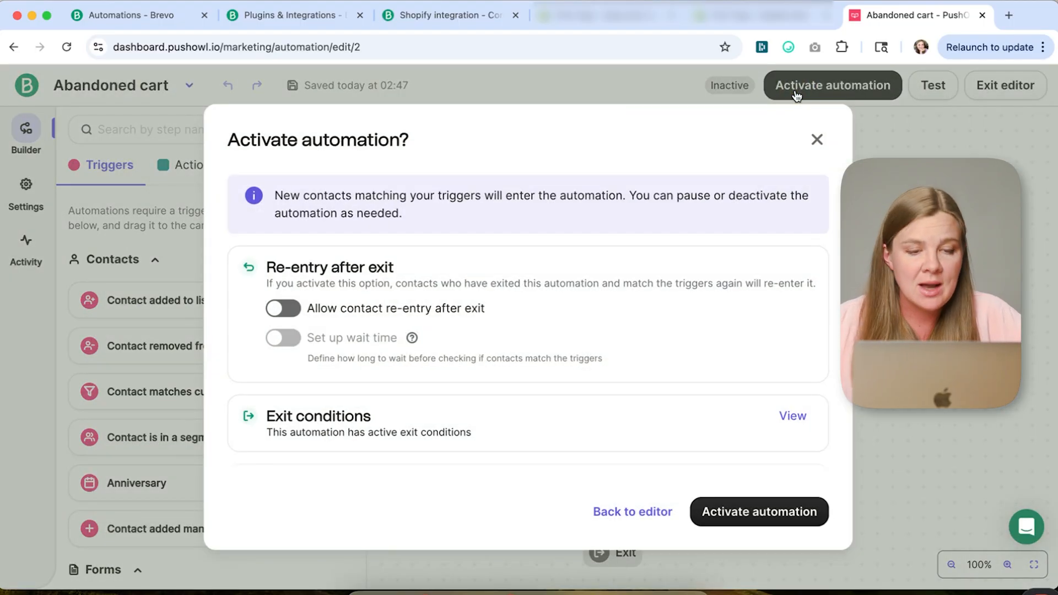
{"action": "scroll", "coordinate": [383, 277], "scroll_direction": "down", "scroll_amount": 2}
{"action": "scroll", "coordinate": [383, 277], "scroll_direction": "up", "scroll_amount": 2}
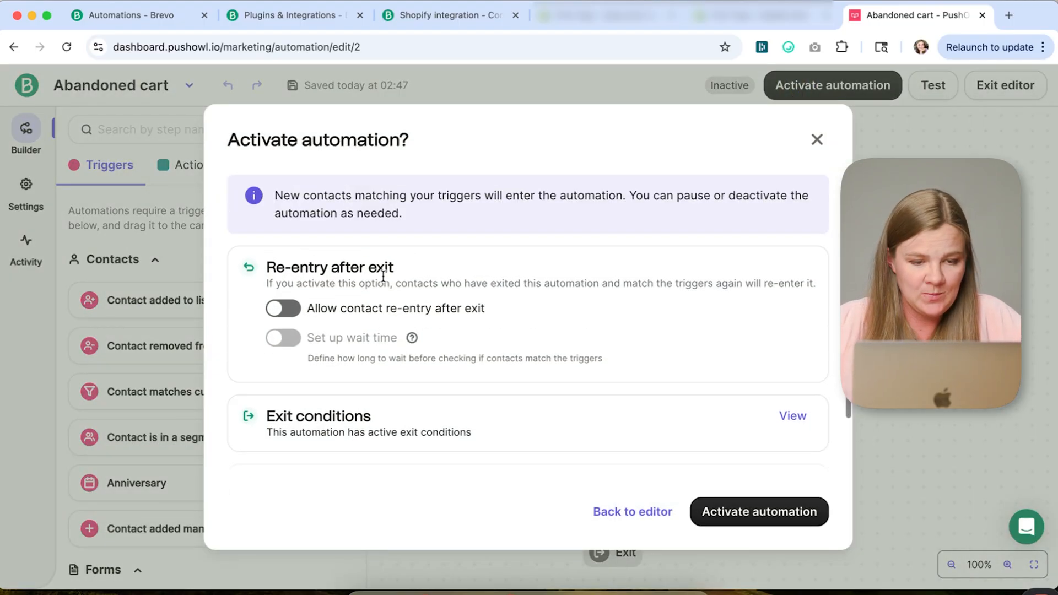
{"action": "scroll", "coordinate": [425, 268], "scroll_direction": "down", "scroll_amount": 1}
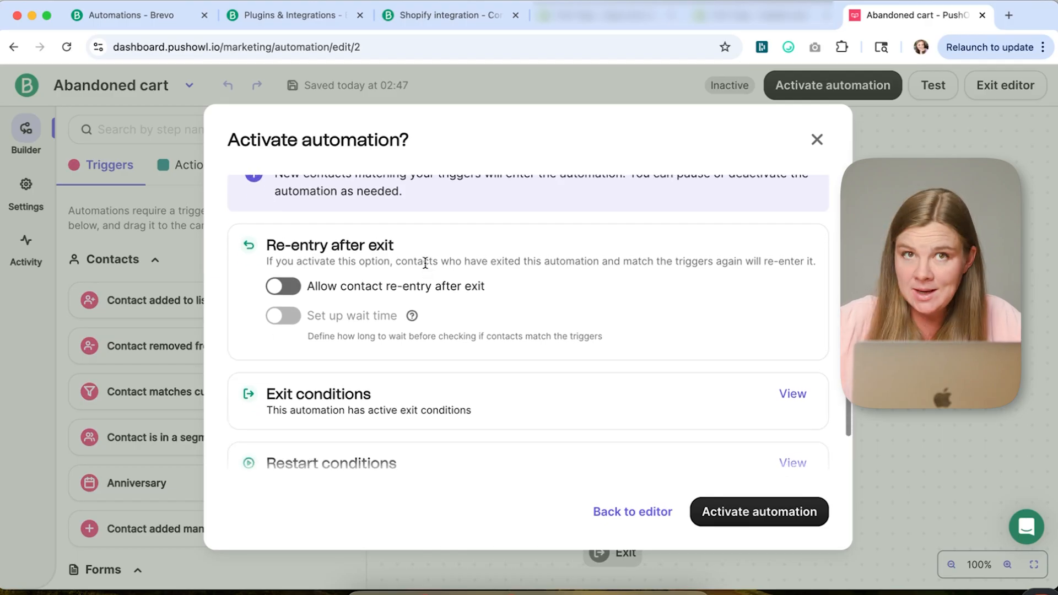
{"action": "scroll", "coordinate": [425, 263], "scroll_direction": "up", "scroll_amount": 1}
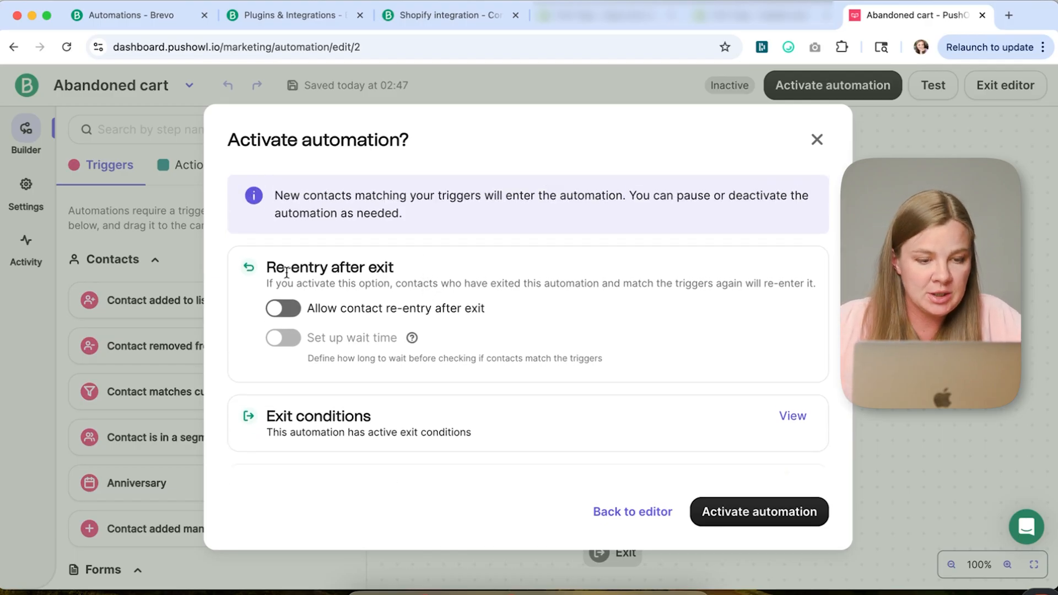